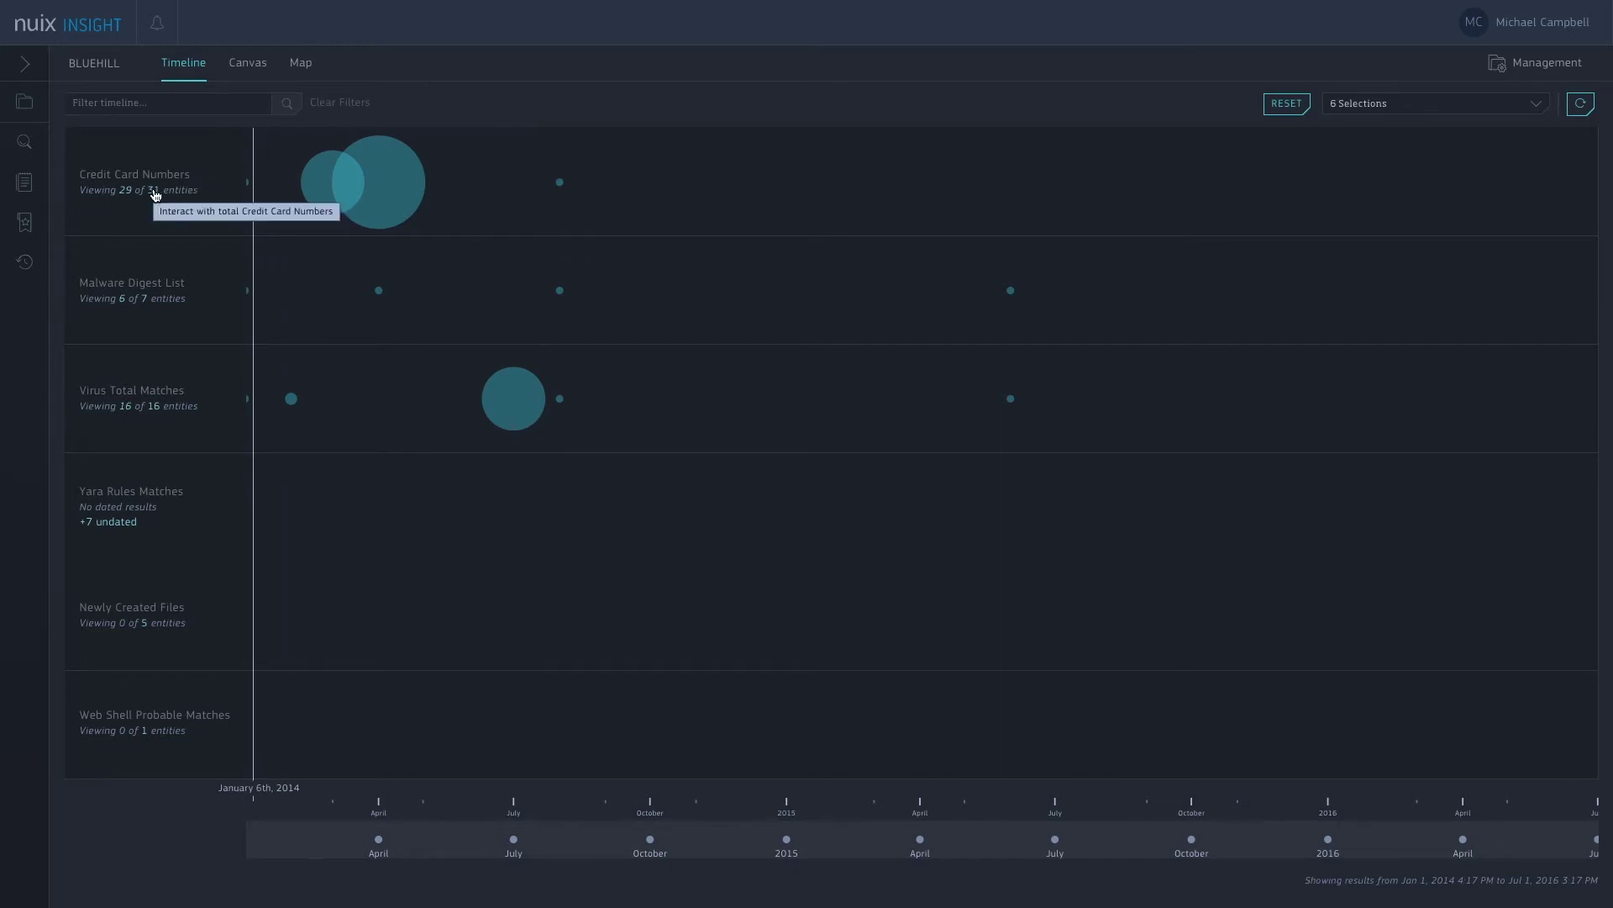
List the Credit Card Numbers entities as search results, review them, and close the results
left_click(155, 194)
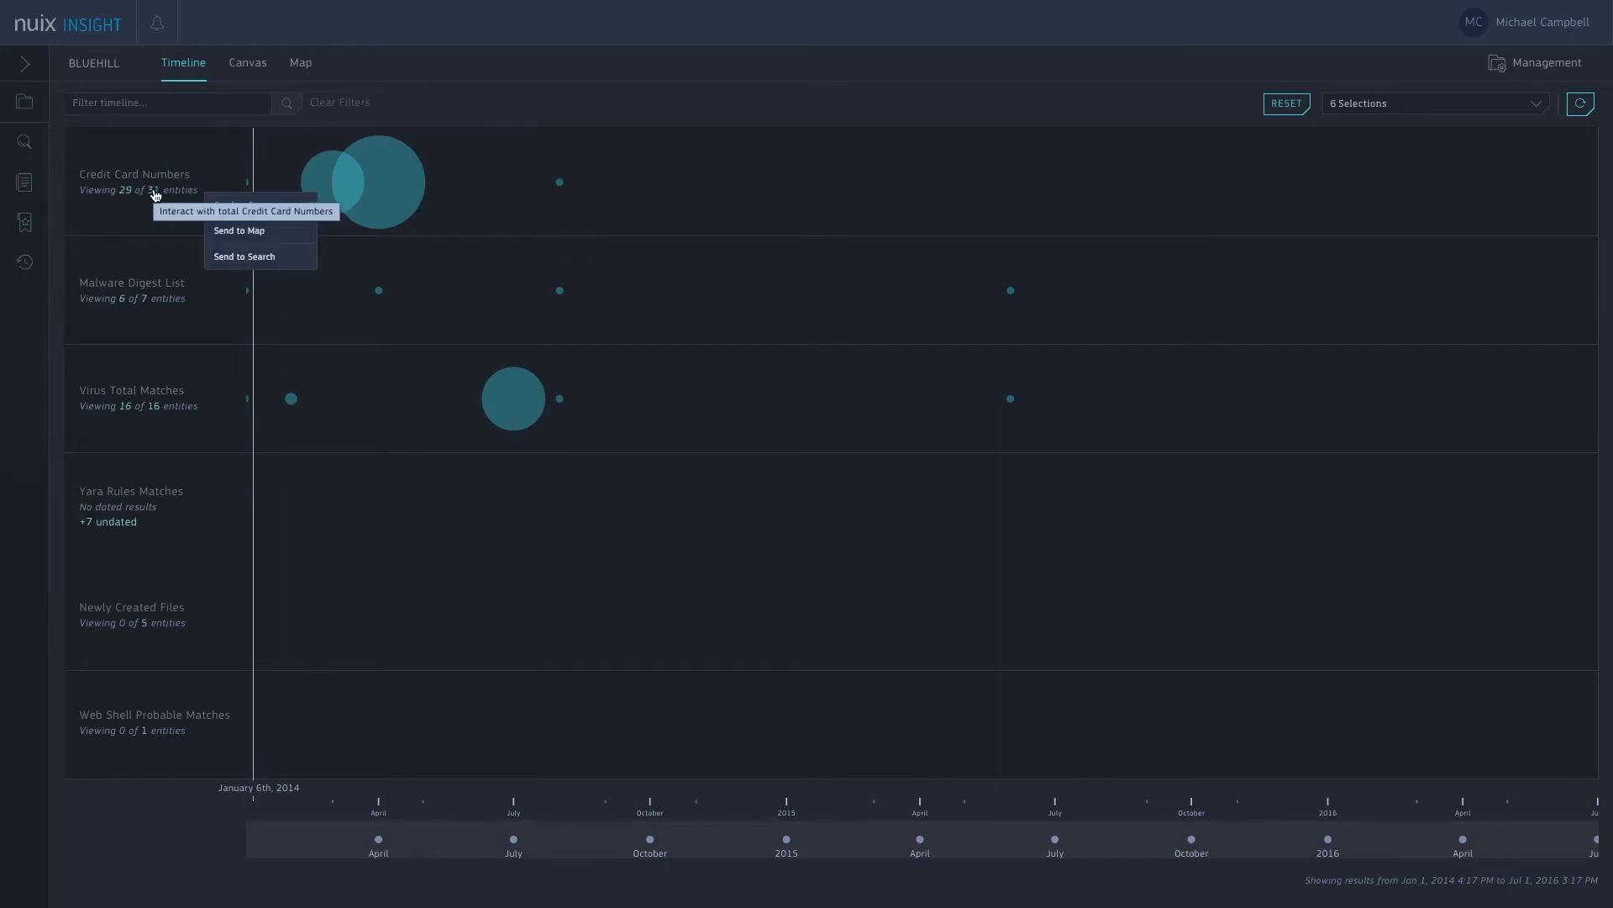
left_click(268, 255)
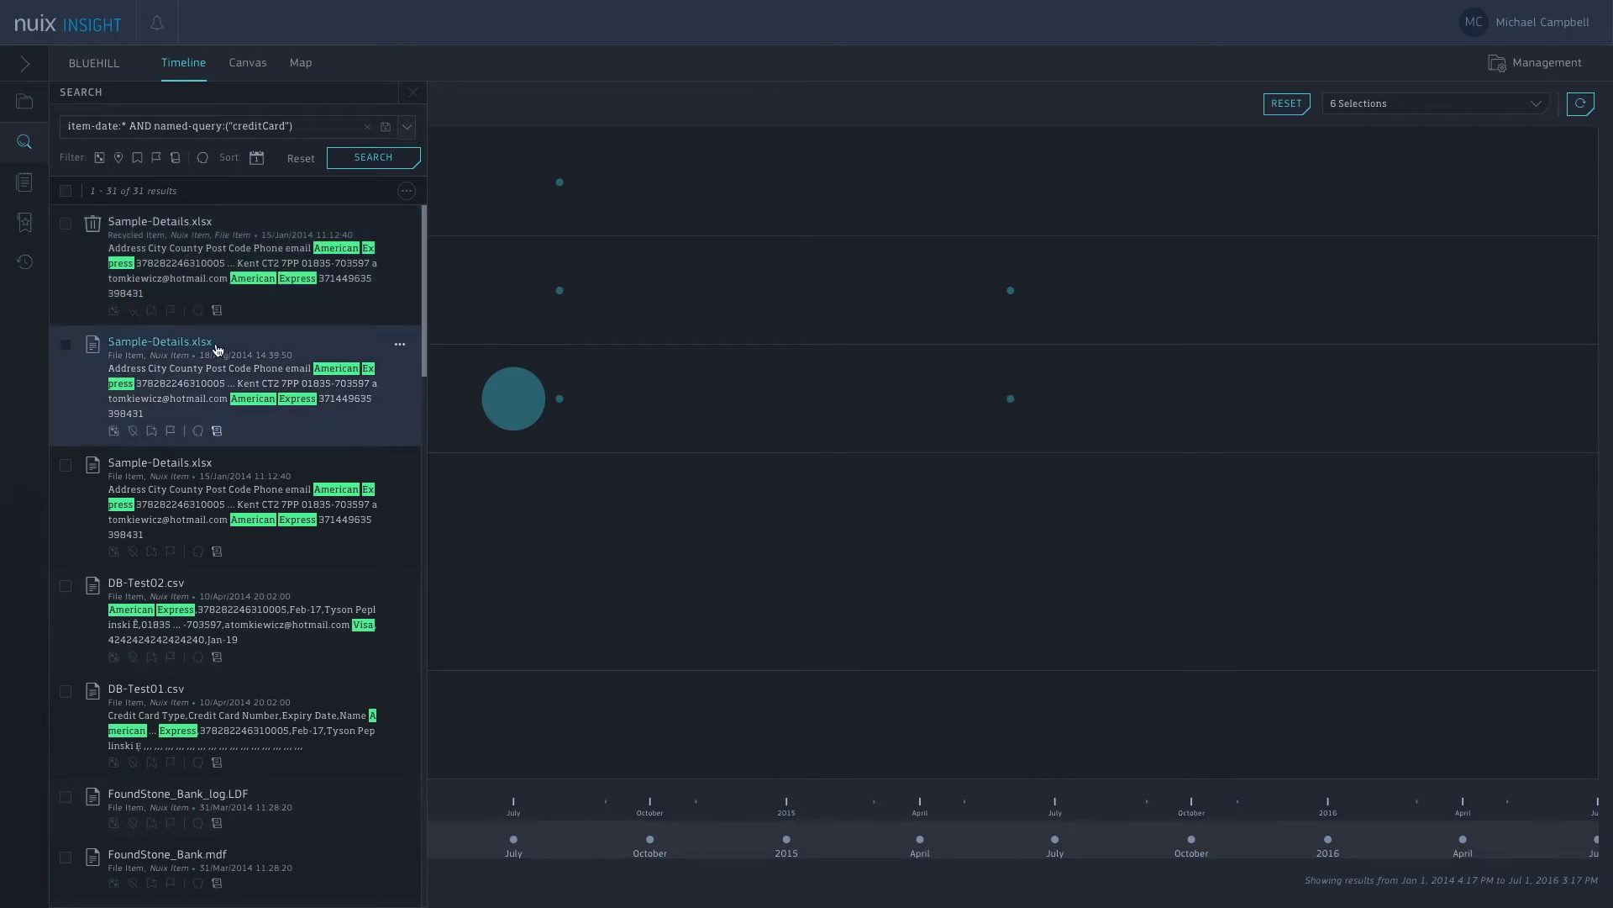
scroll(216, 349, "down", 3)
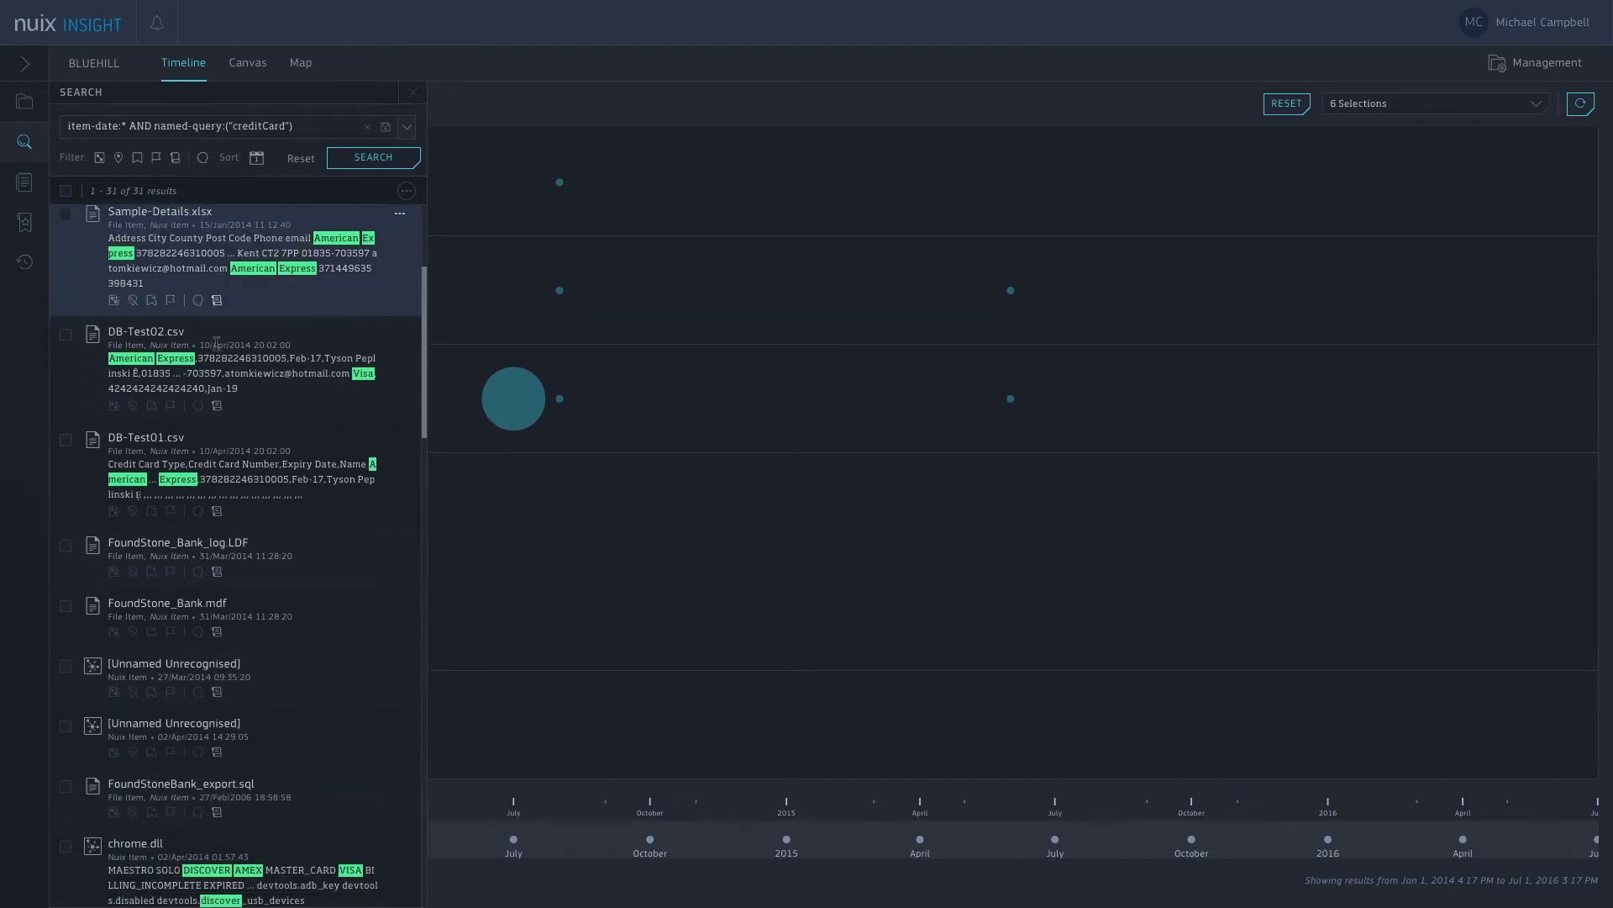
scroll(216, 343, "down", 1)
scroll(236, 383, "down", 1)
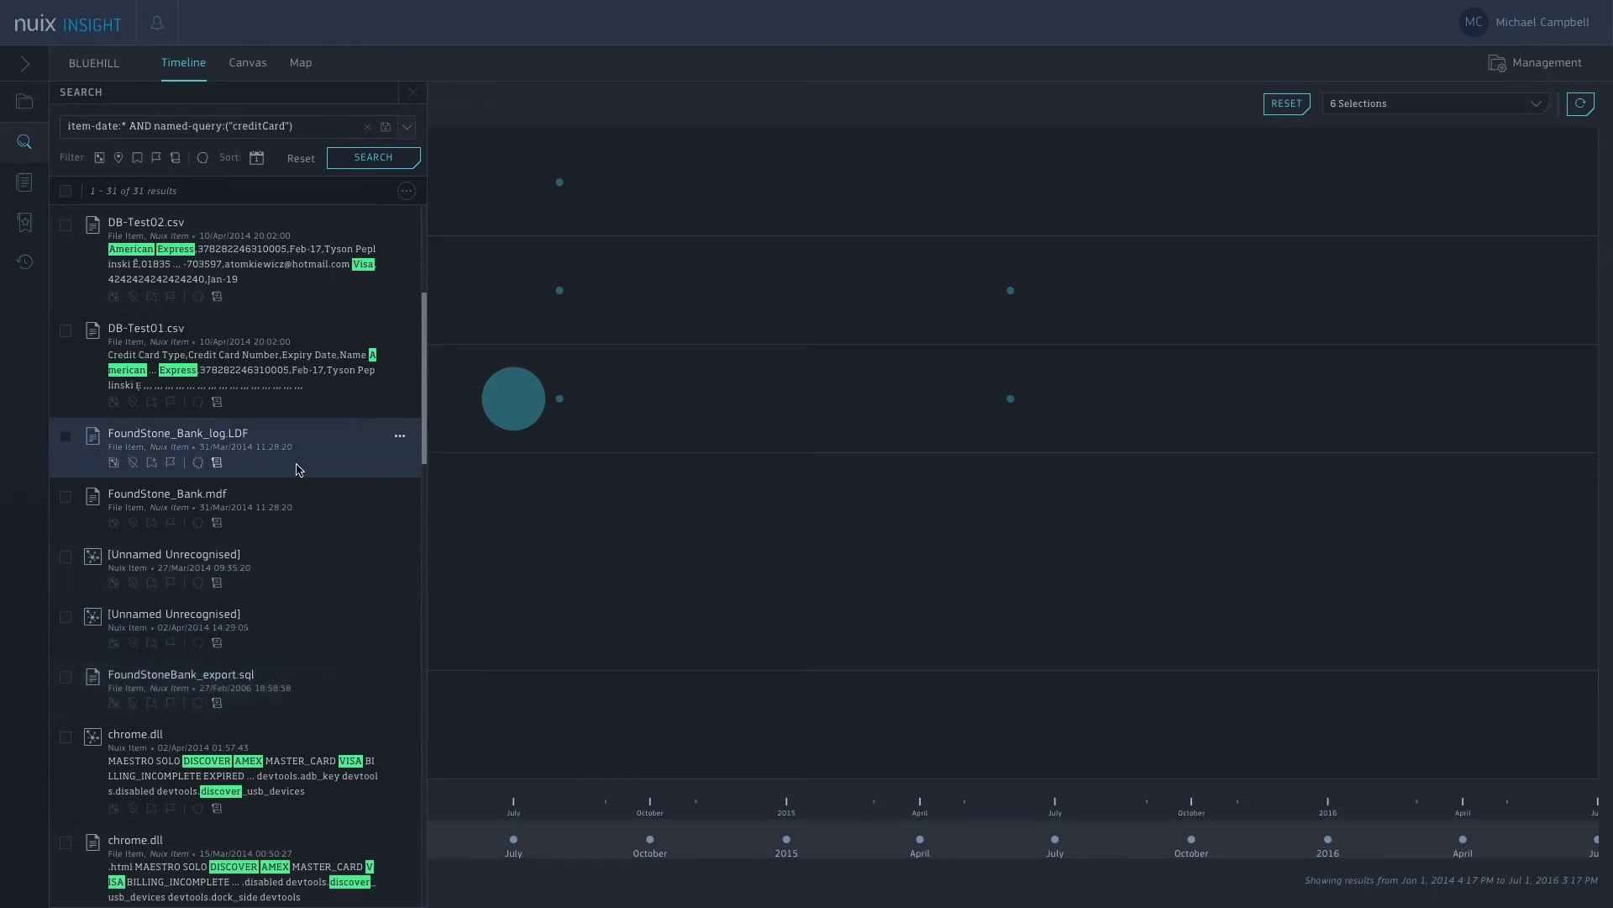
scroll(295, 469, "up", 3)
scroll(296, 465, "down", 3)
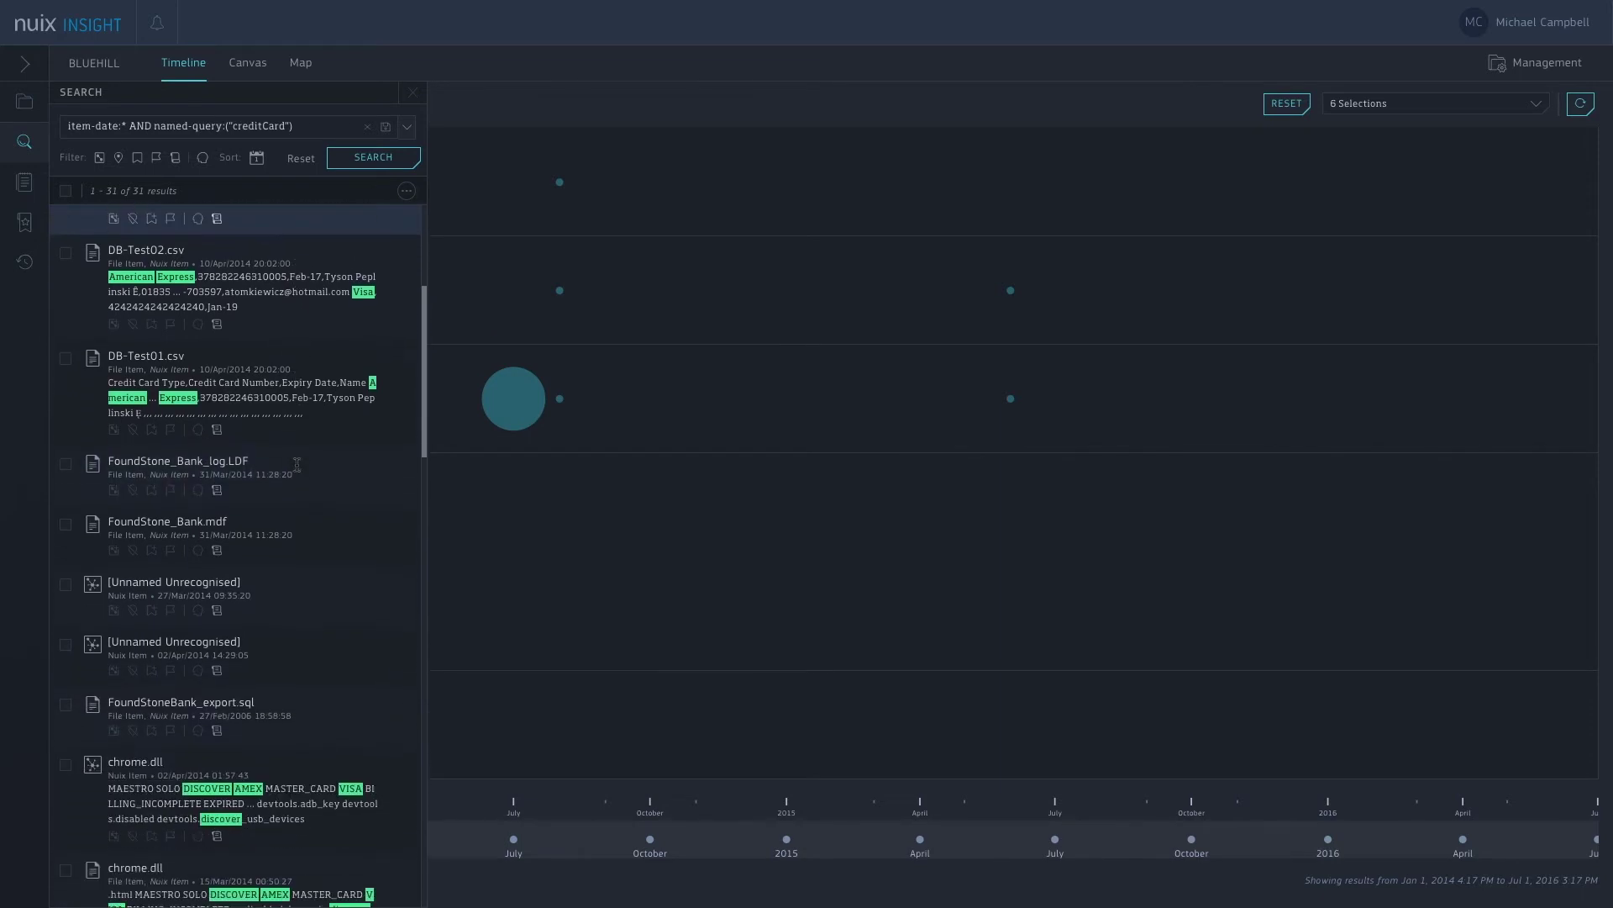
scroll(297, 465, "down", 2)
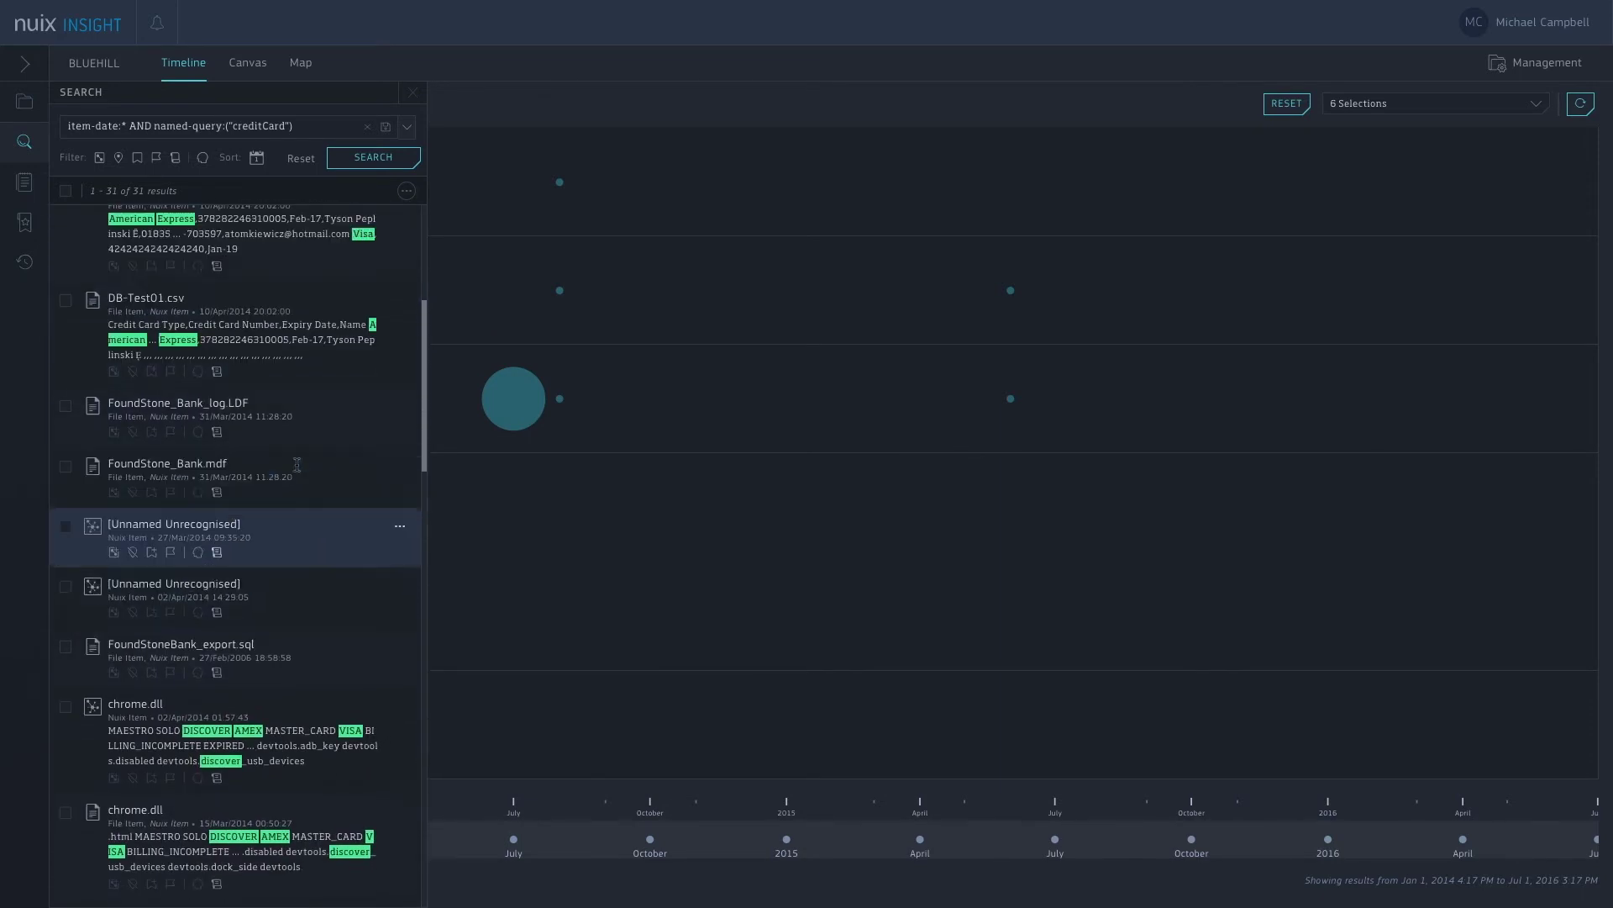
scroll(297, 465, "up", 4)
left_click(413, 92)
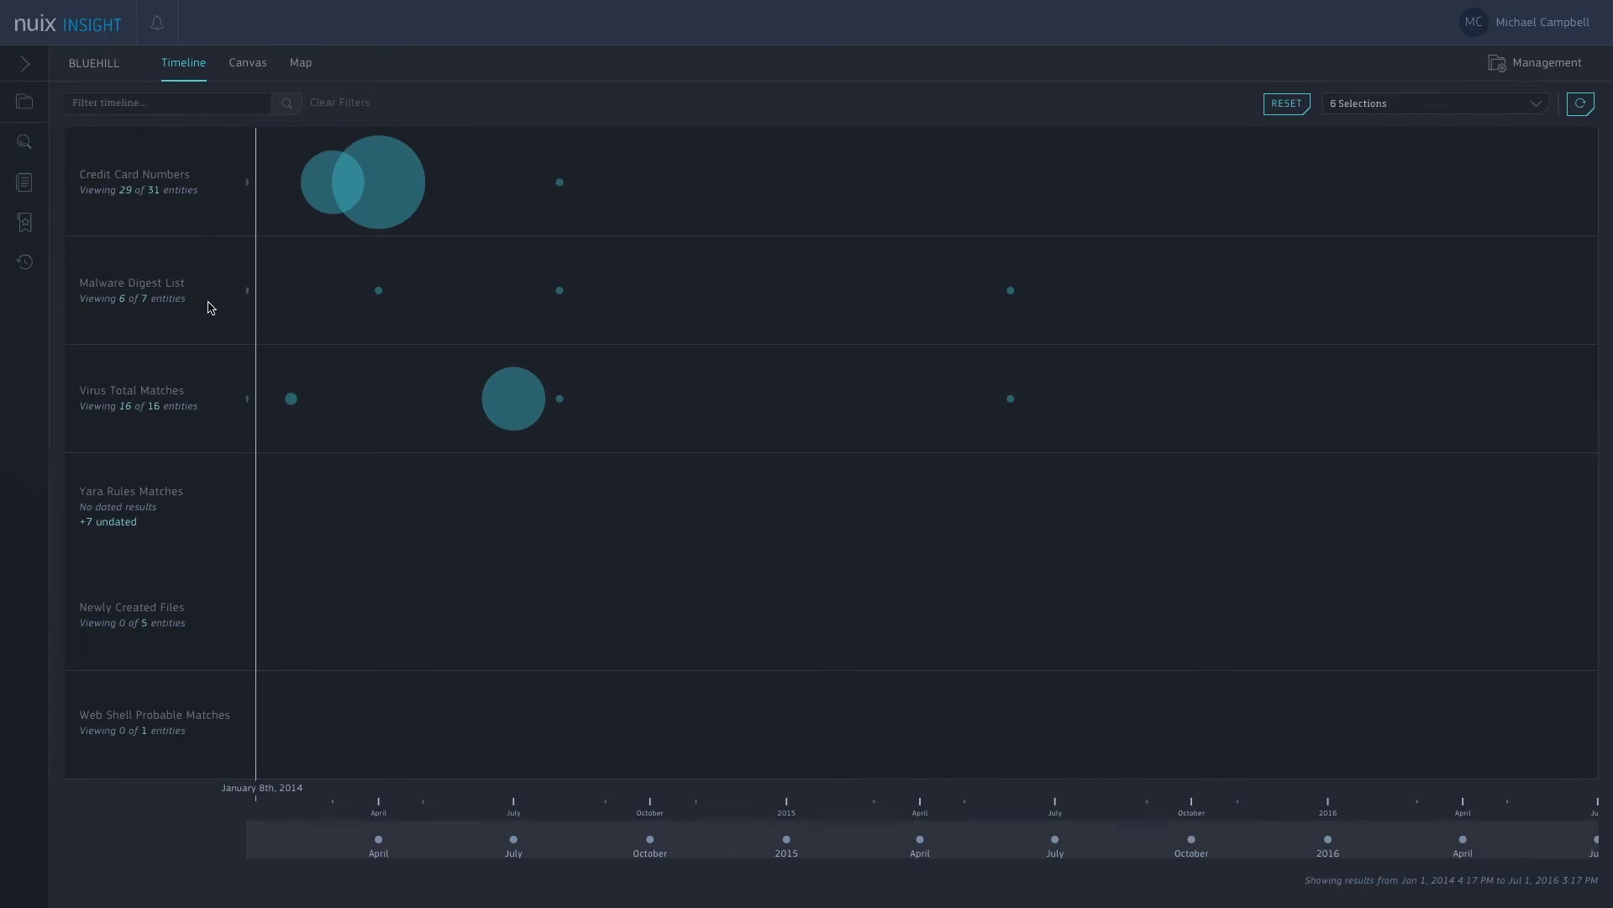
List the seven Malware Digest List items as search results and open friendly.EXE's details
left_click(149, 302)
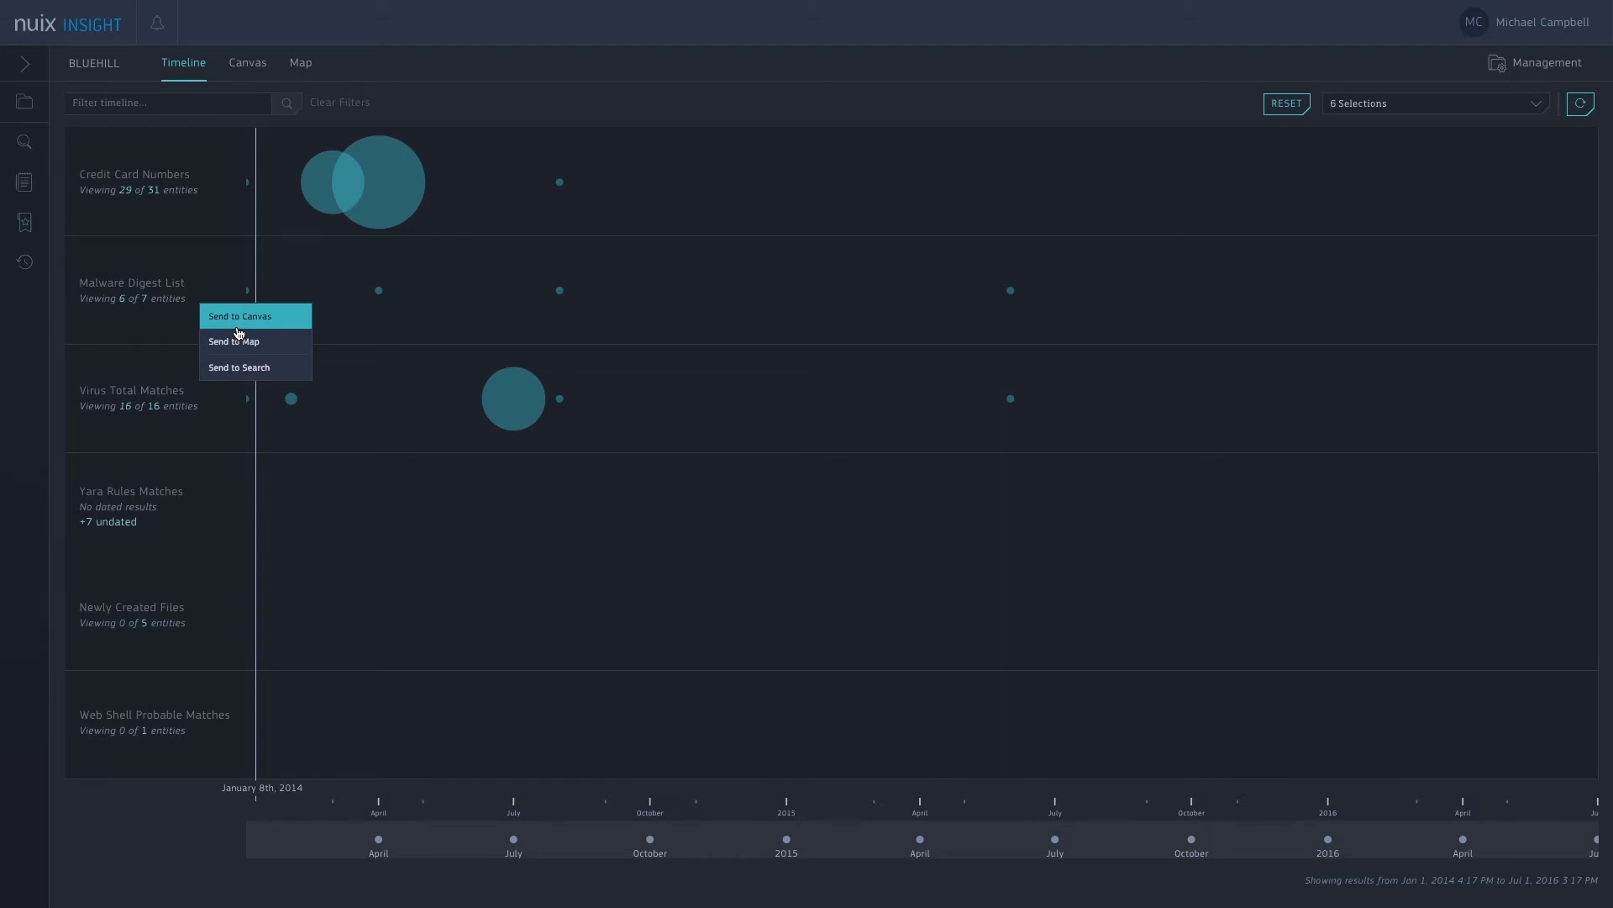
left_click(242, 373)
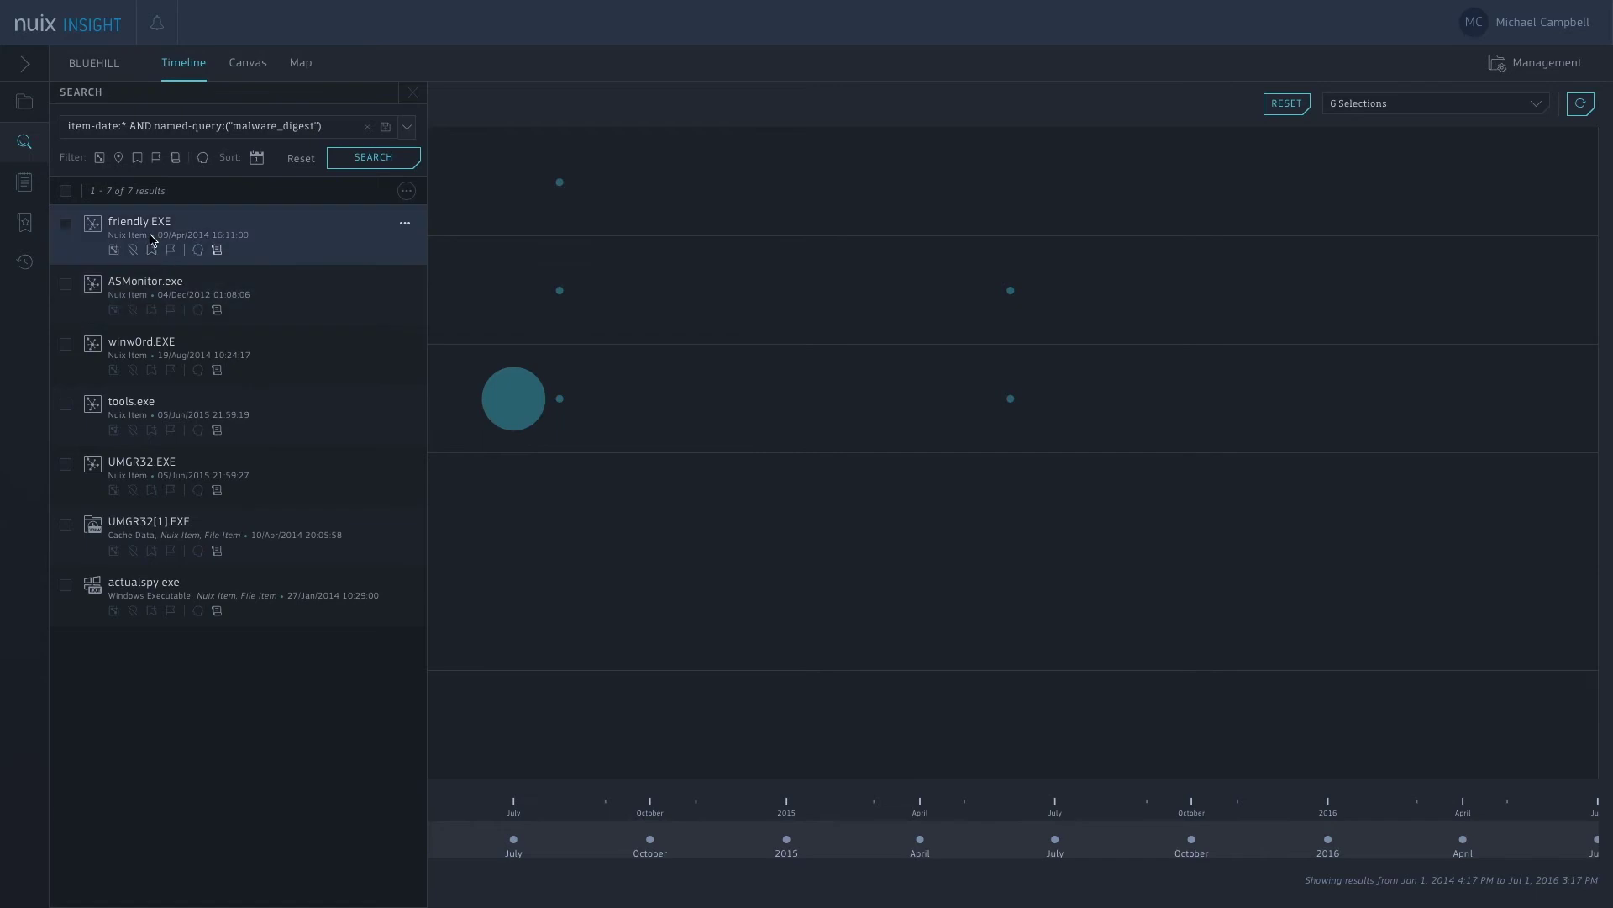
left_click(148, 225)
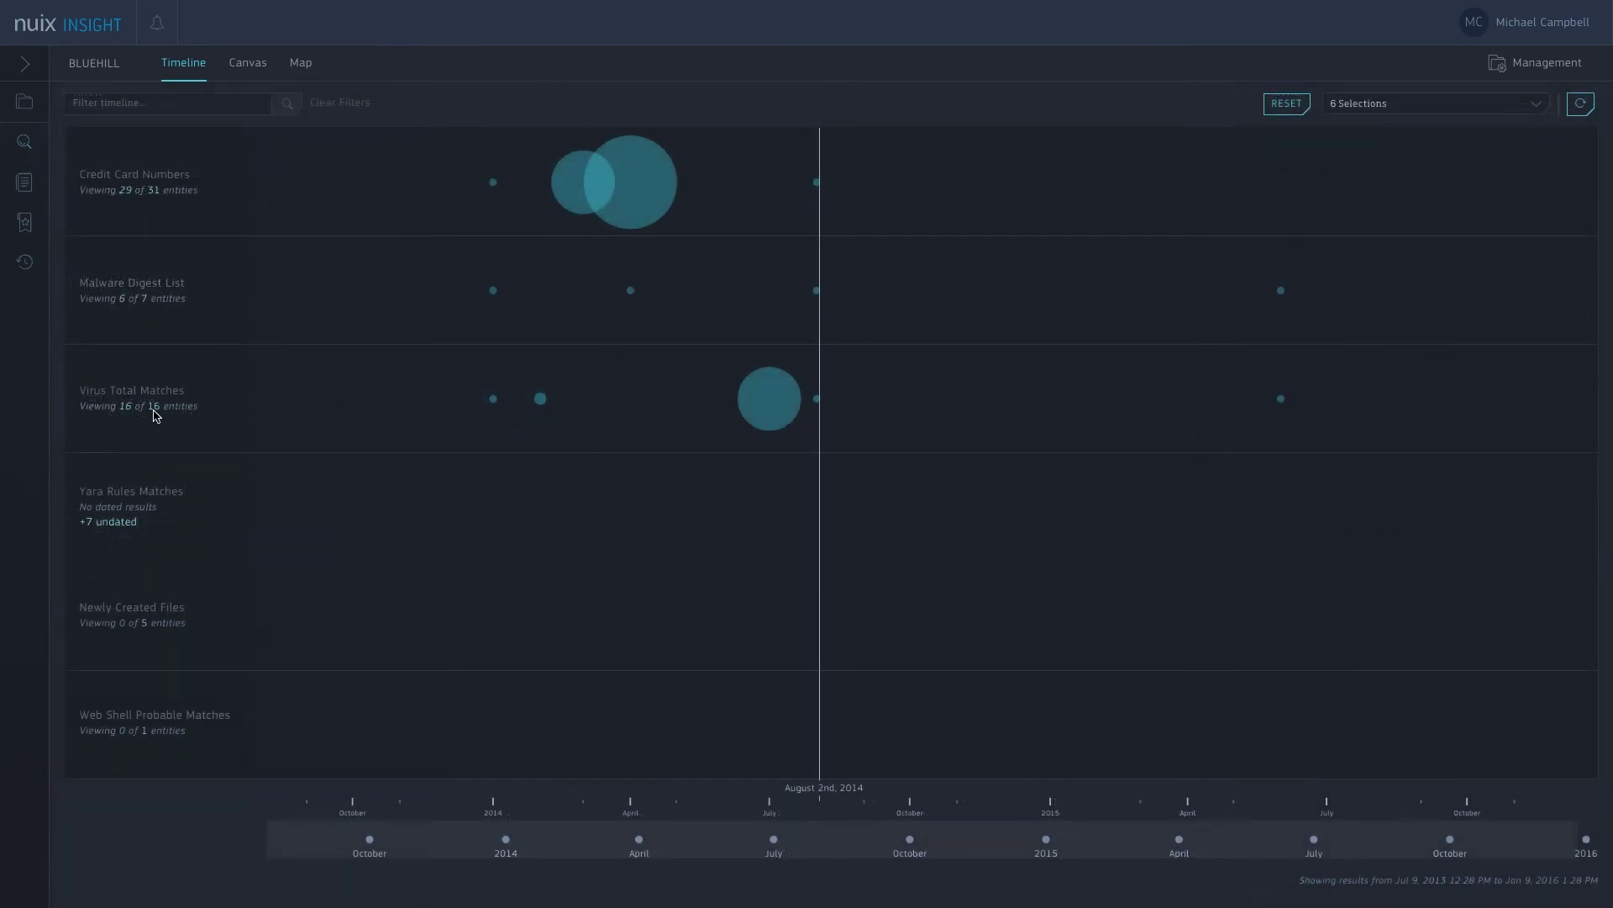
List the 16 Virus Total Matches as search results
left_click(158, 410)
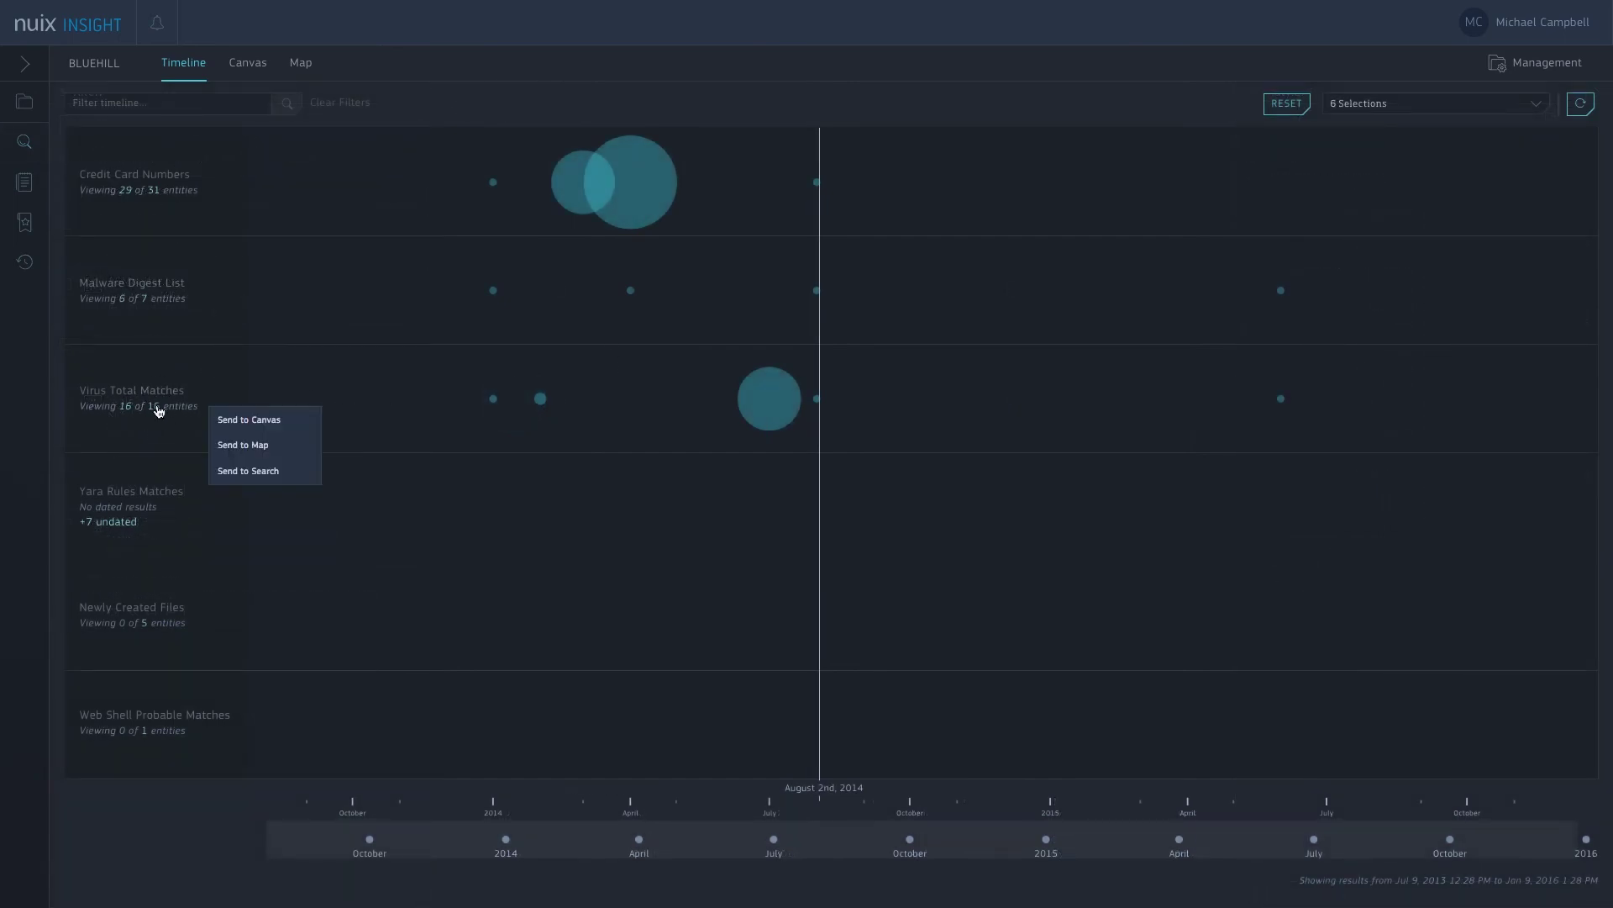
left_click(245, 471)
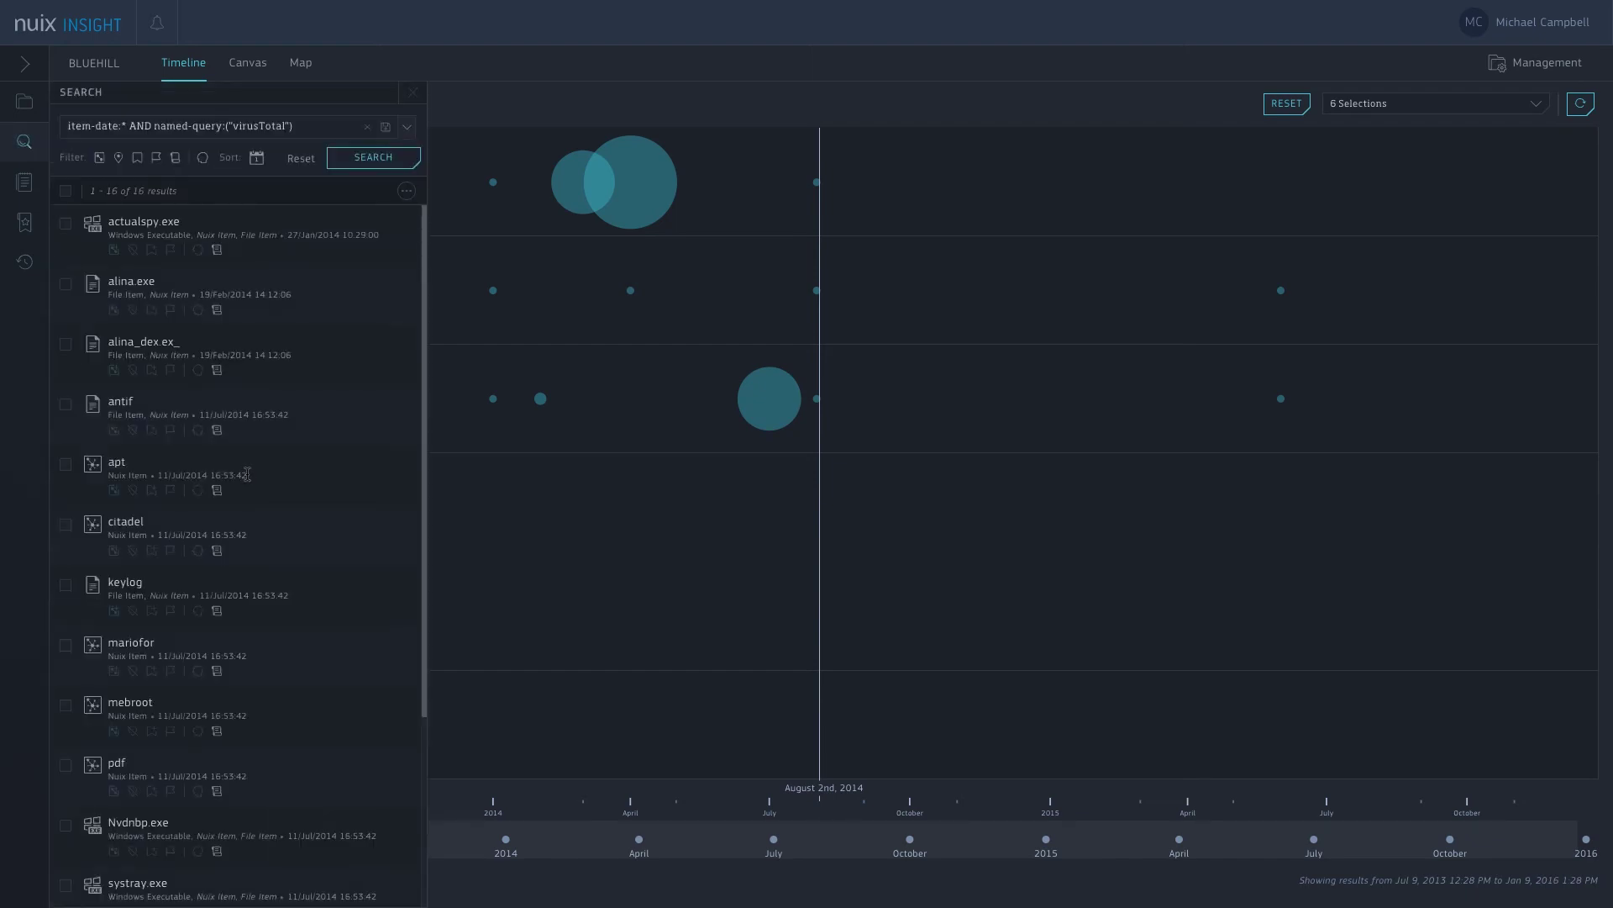
scroll(247, 475, "down", 3)
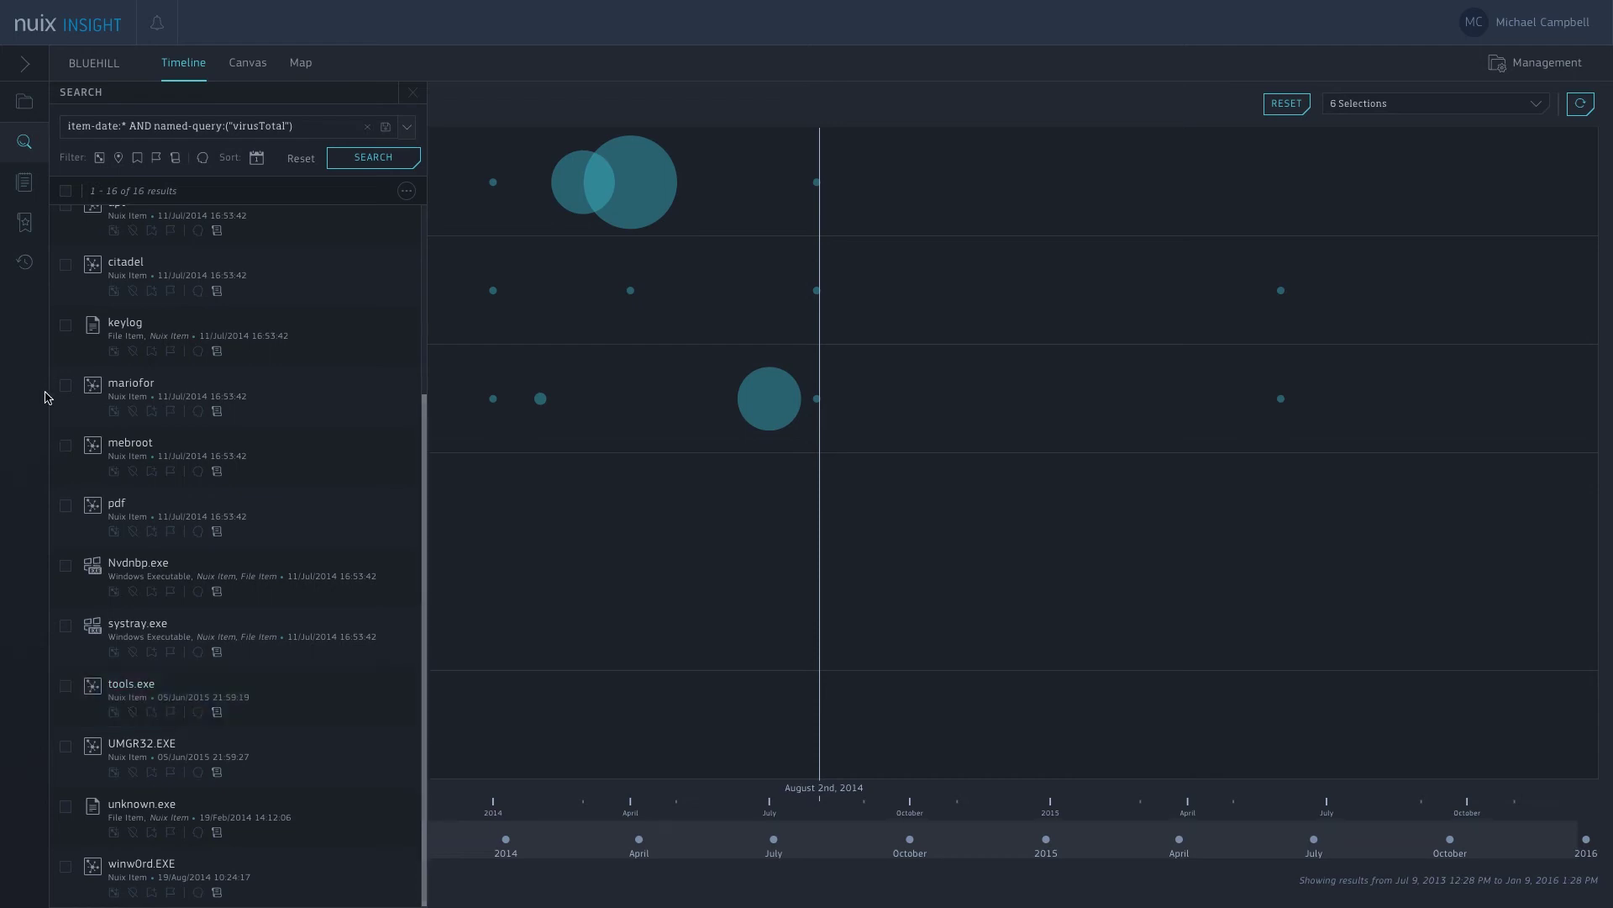
Back on the timeline, send the seven undated Yara Rules Matches to the Canvas
left_click(413, 93)
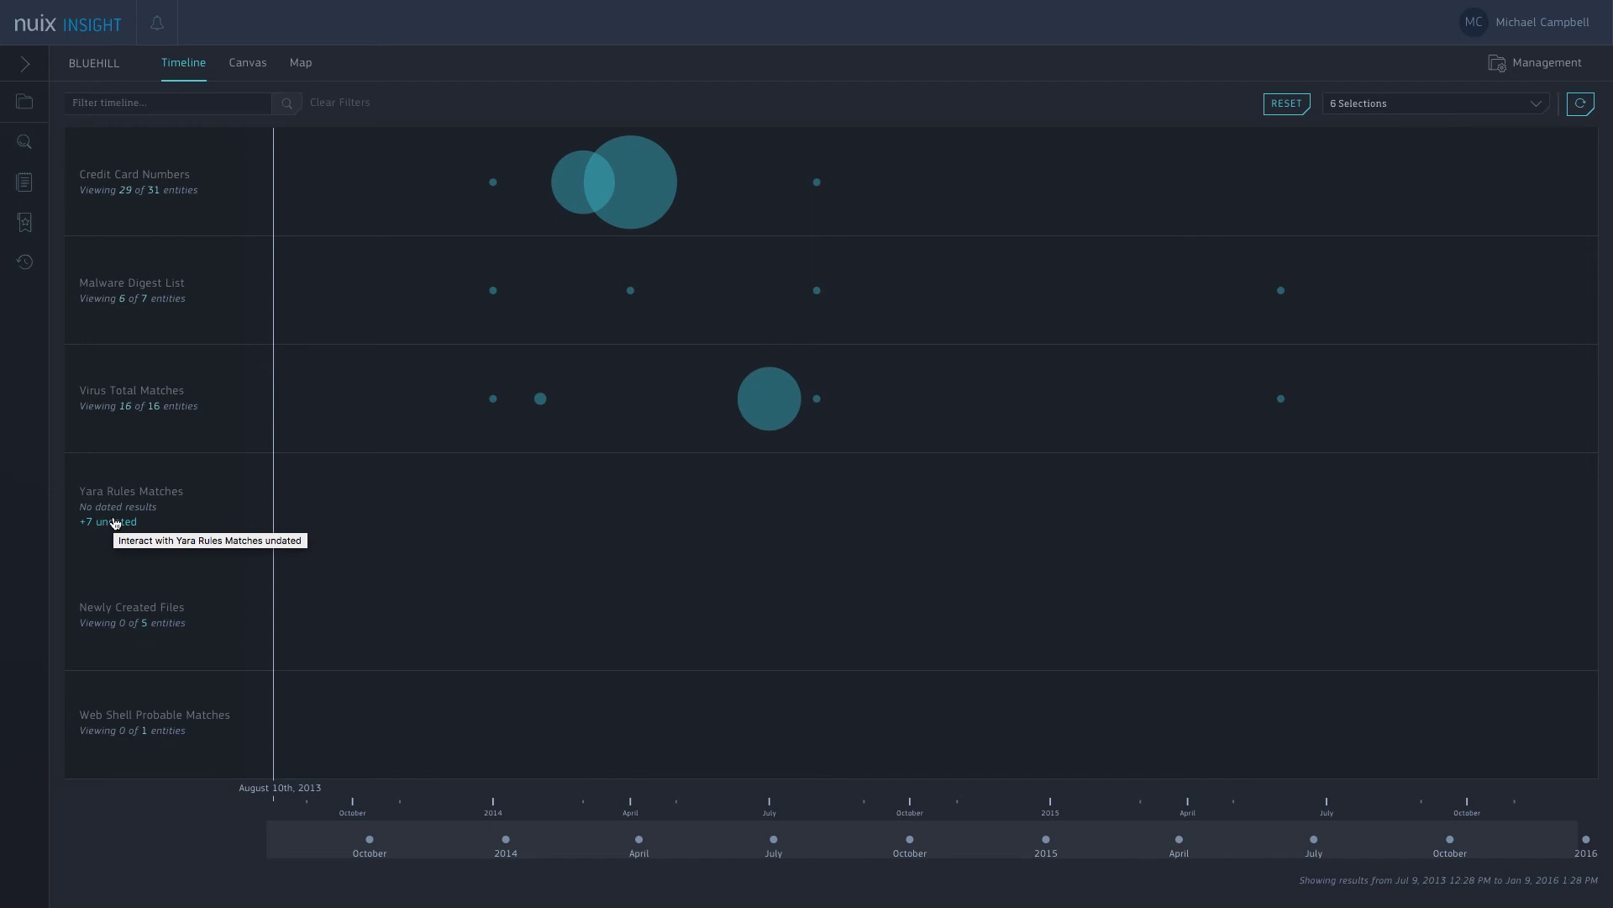
left_click(116, 522)
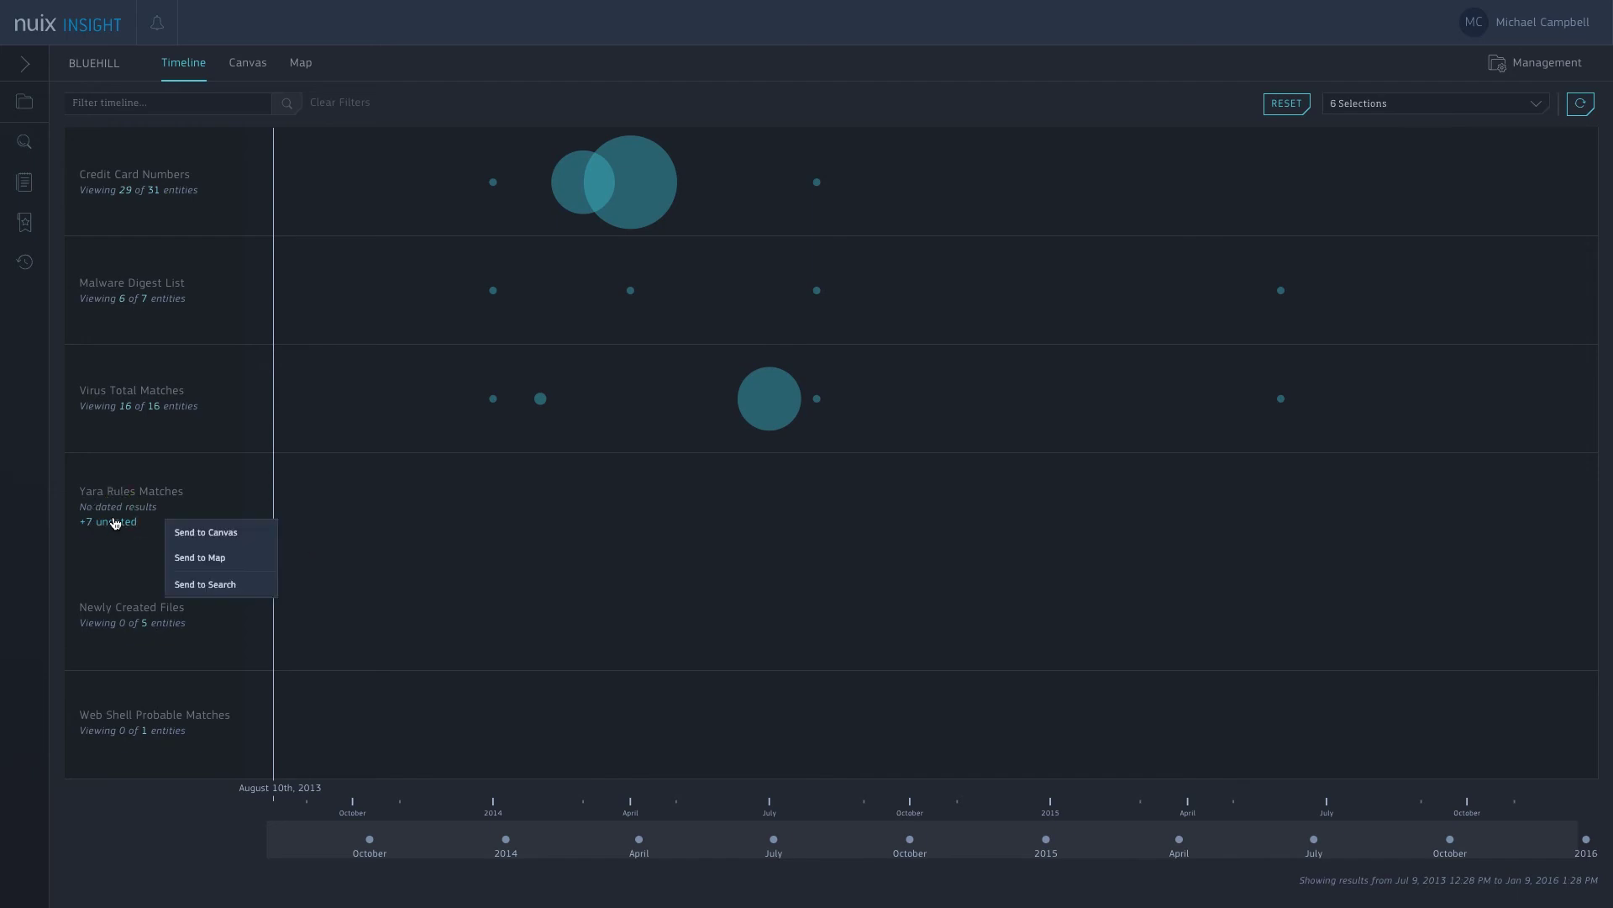
left_click(215, 536)
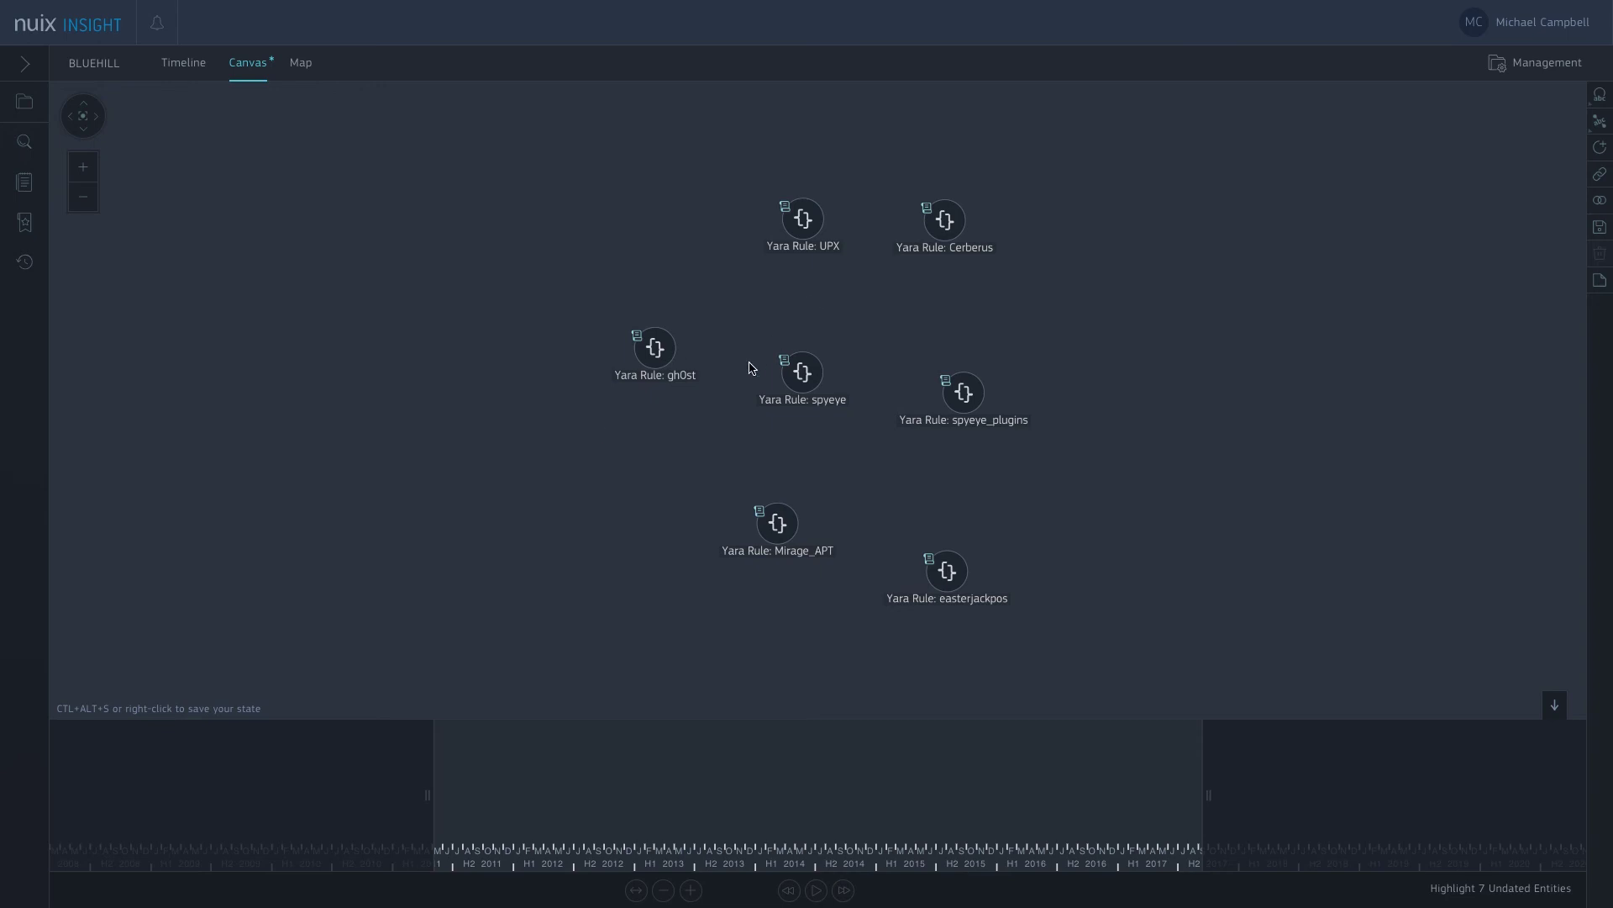
Expand gh0st to its antif file and easterjackpos to alina_dex.ex_, unknown.exe and alina.exe
double_click(660, 342)
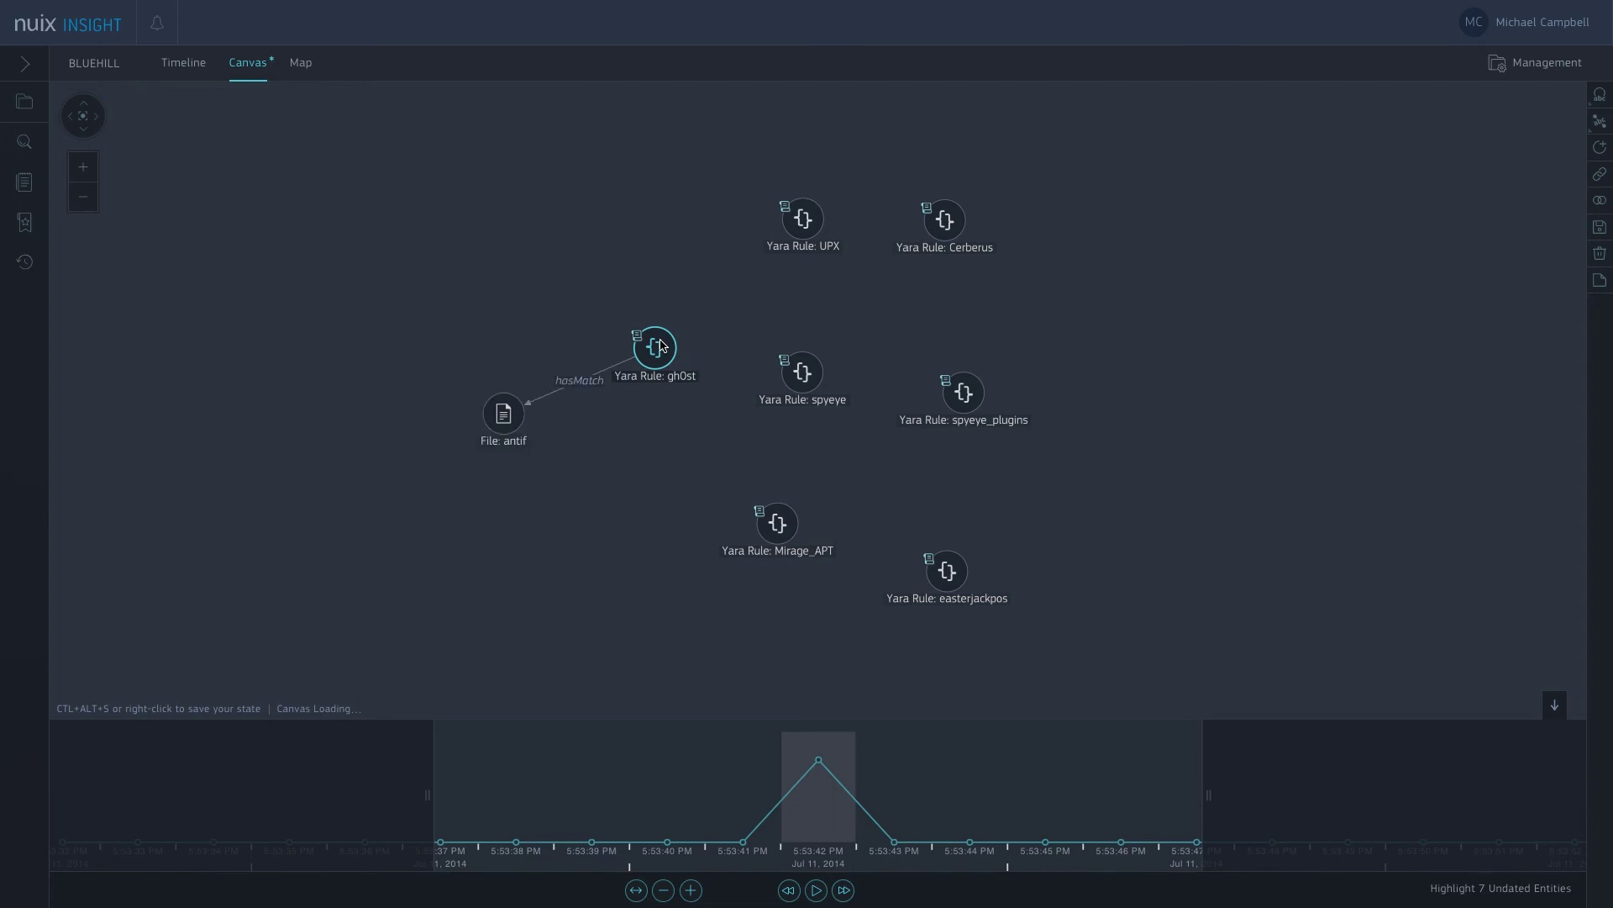
left_click_drag(496, 410, 426, 347)
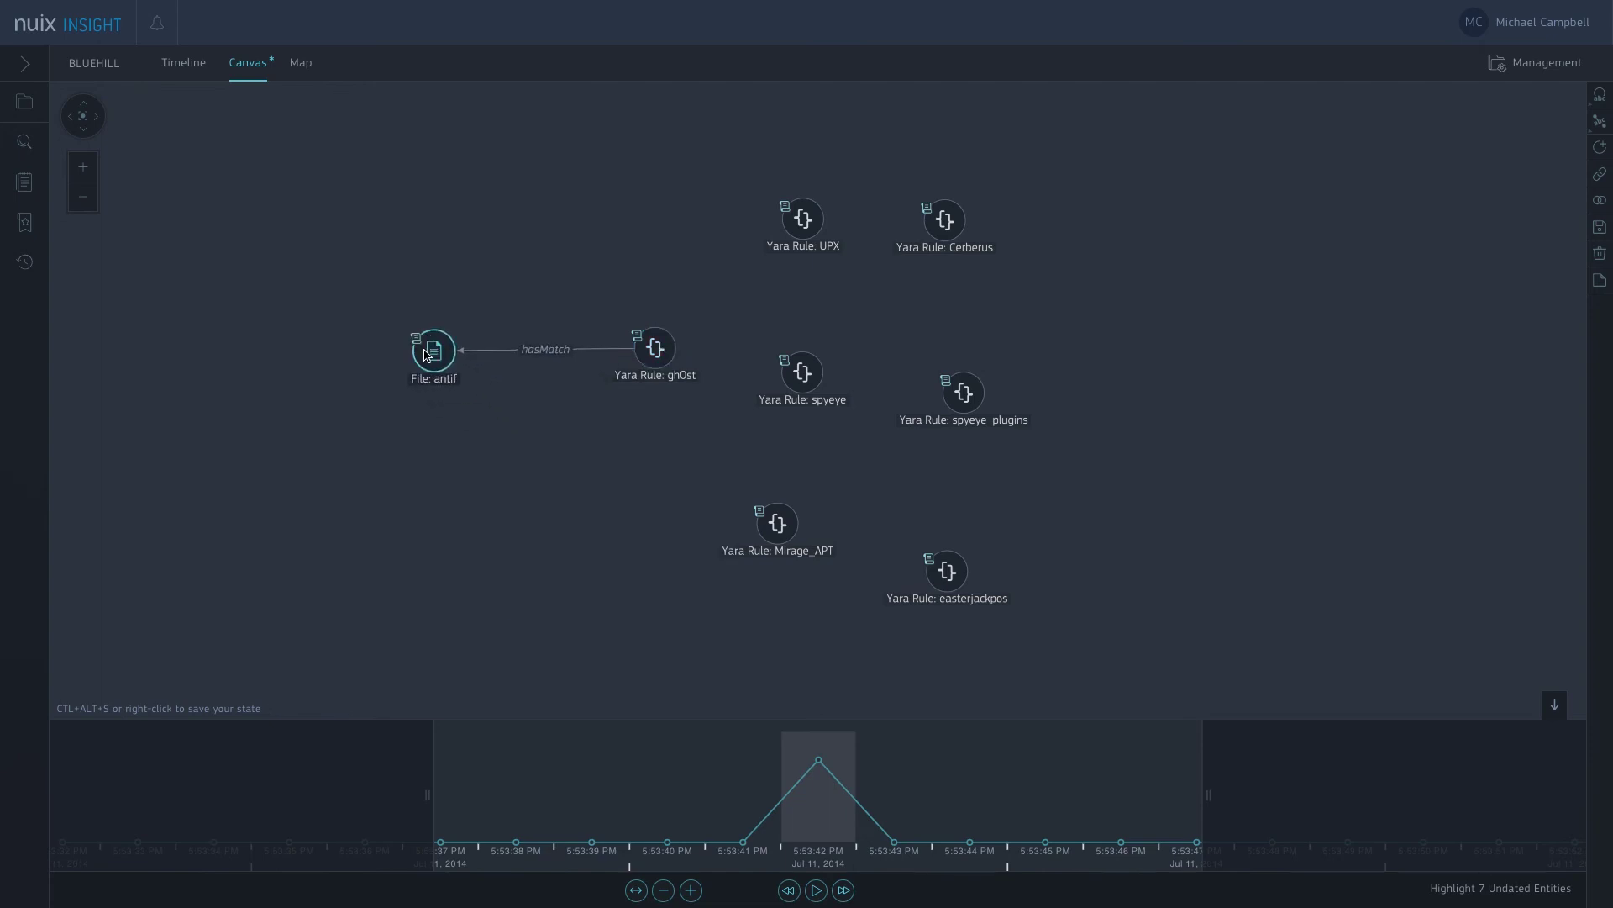
mouse_move(438, 345)
double_click(946, 572)
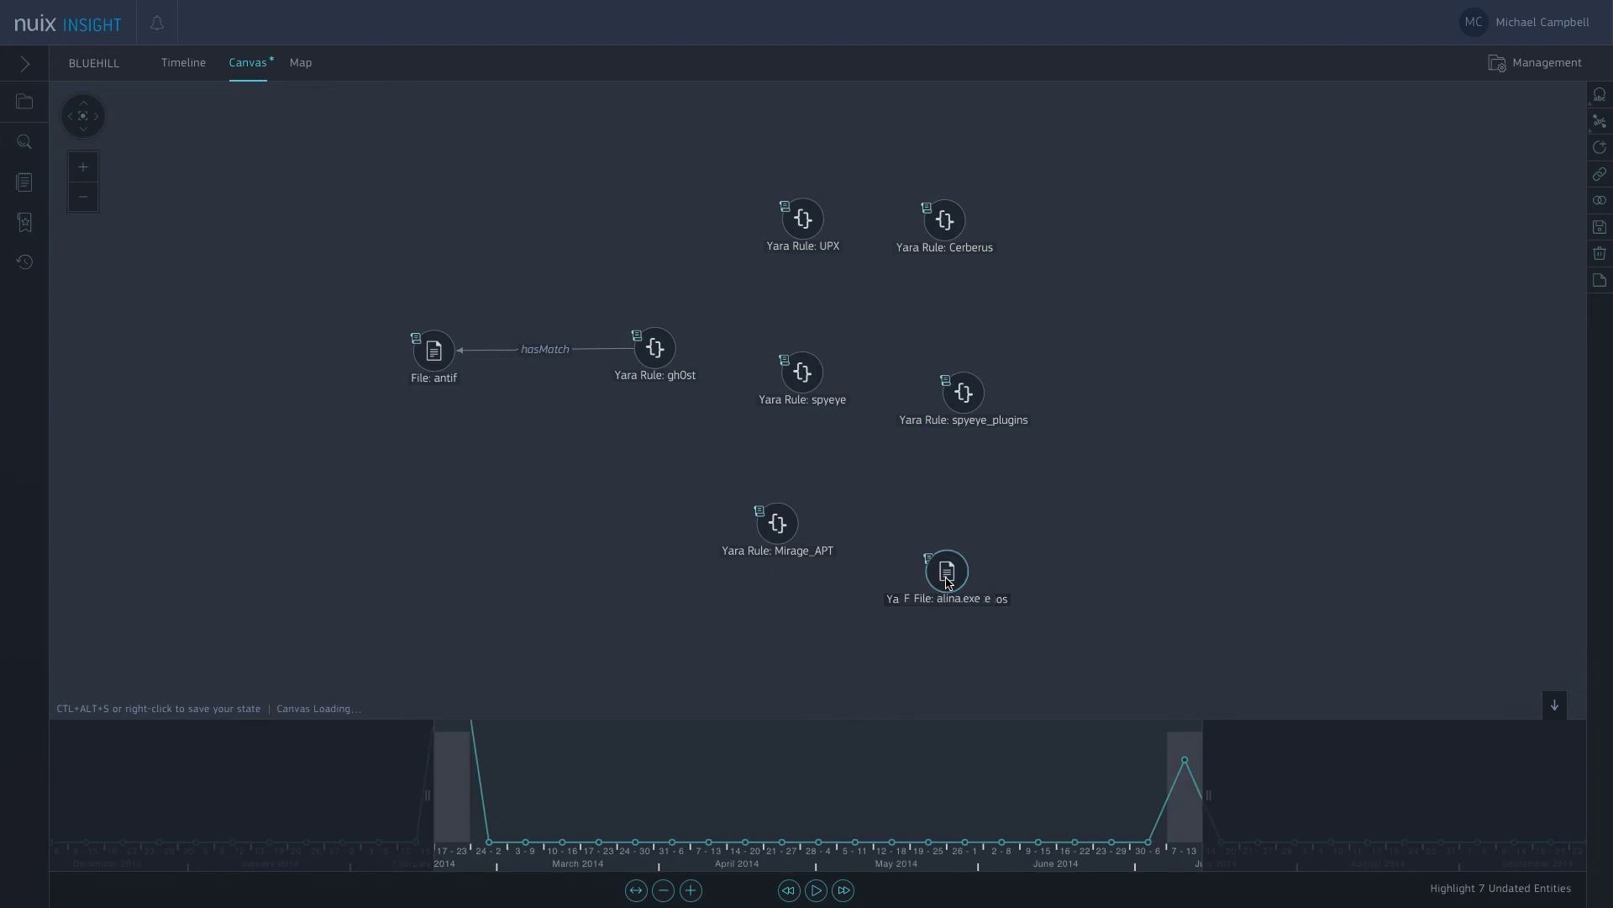
left_click(1047, 593)
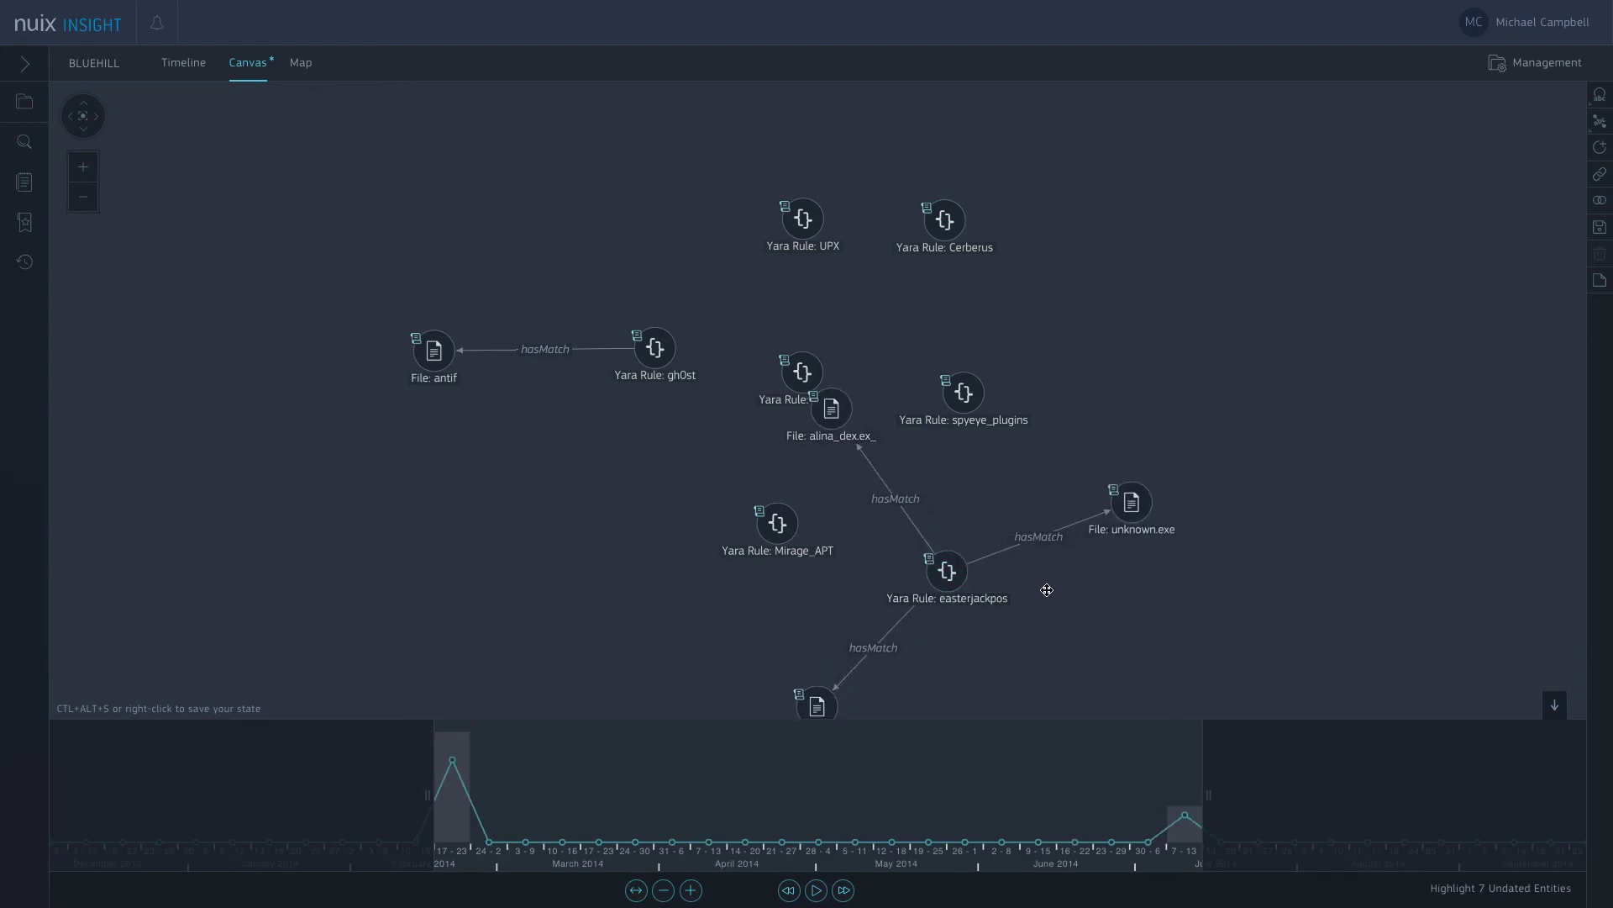
left_click_drag(1045, 588, 1101, 461)
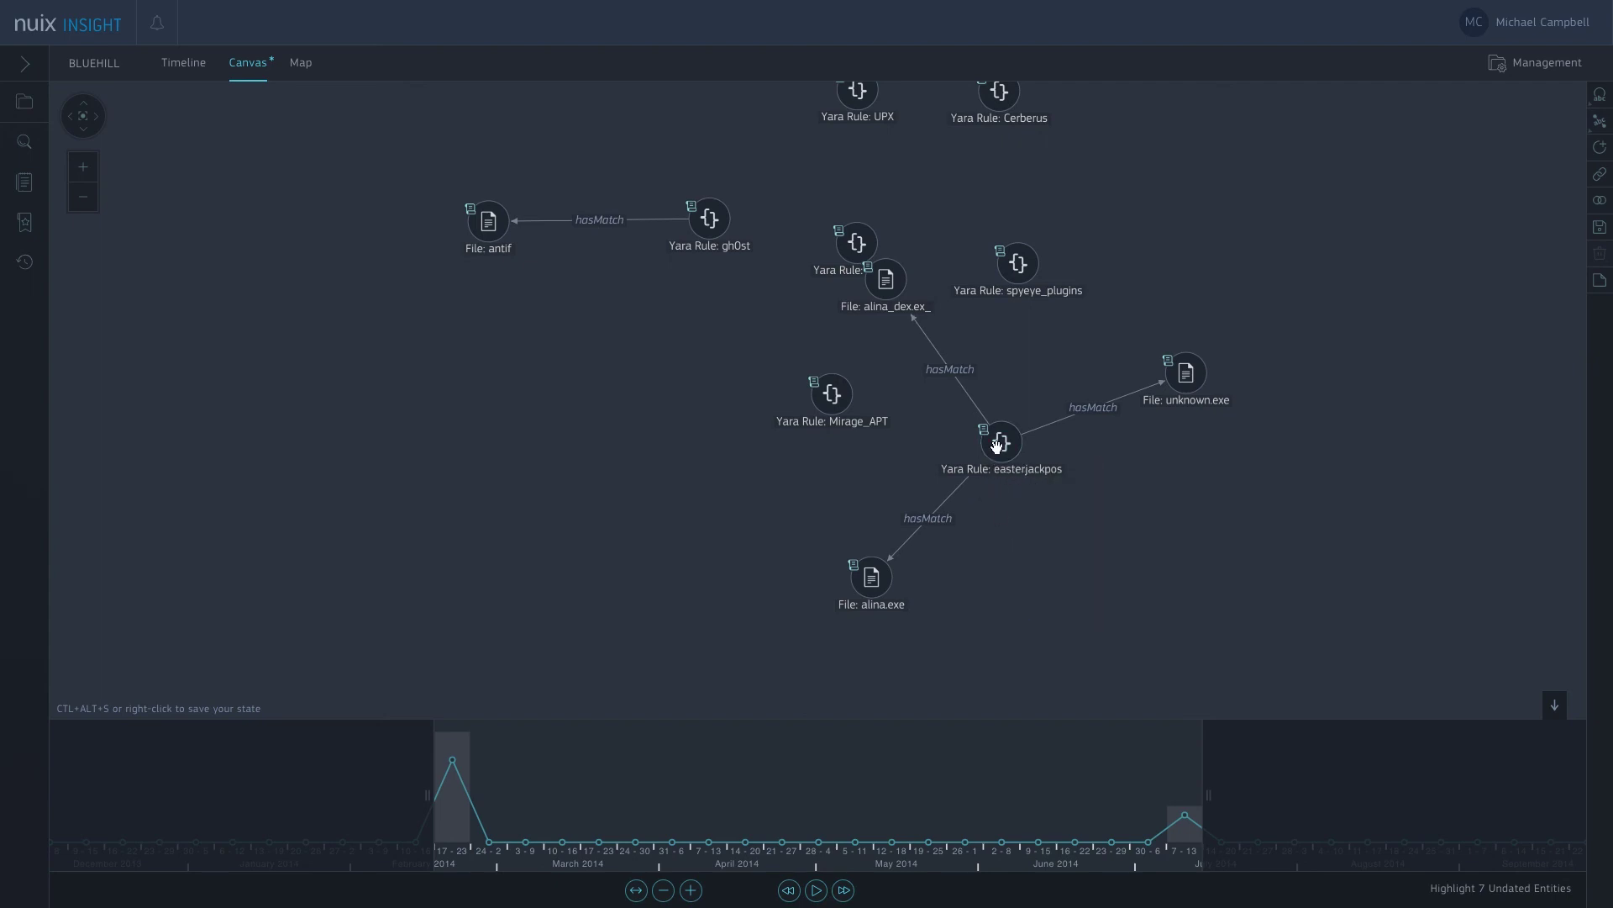
Check alina.exe's details, then move alina_dex.ex_ below and right of easterjackpos
left_click(880, 583)
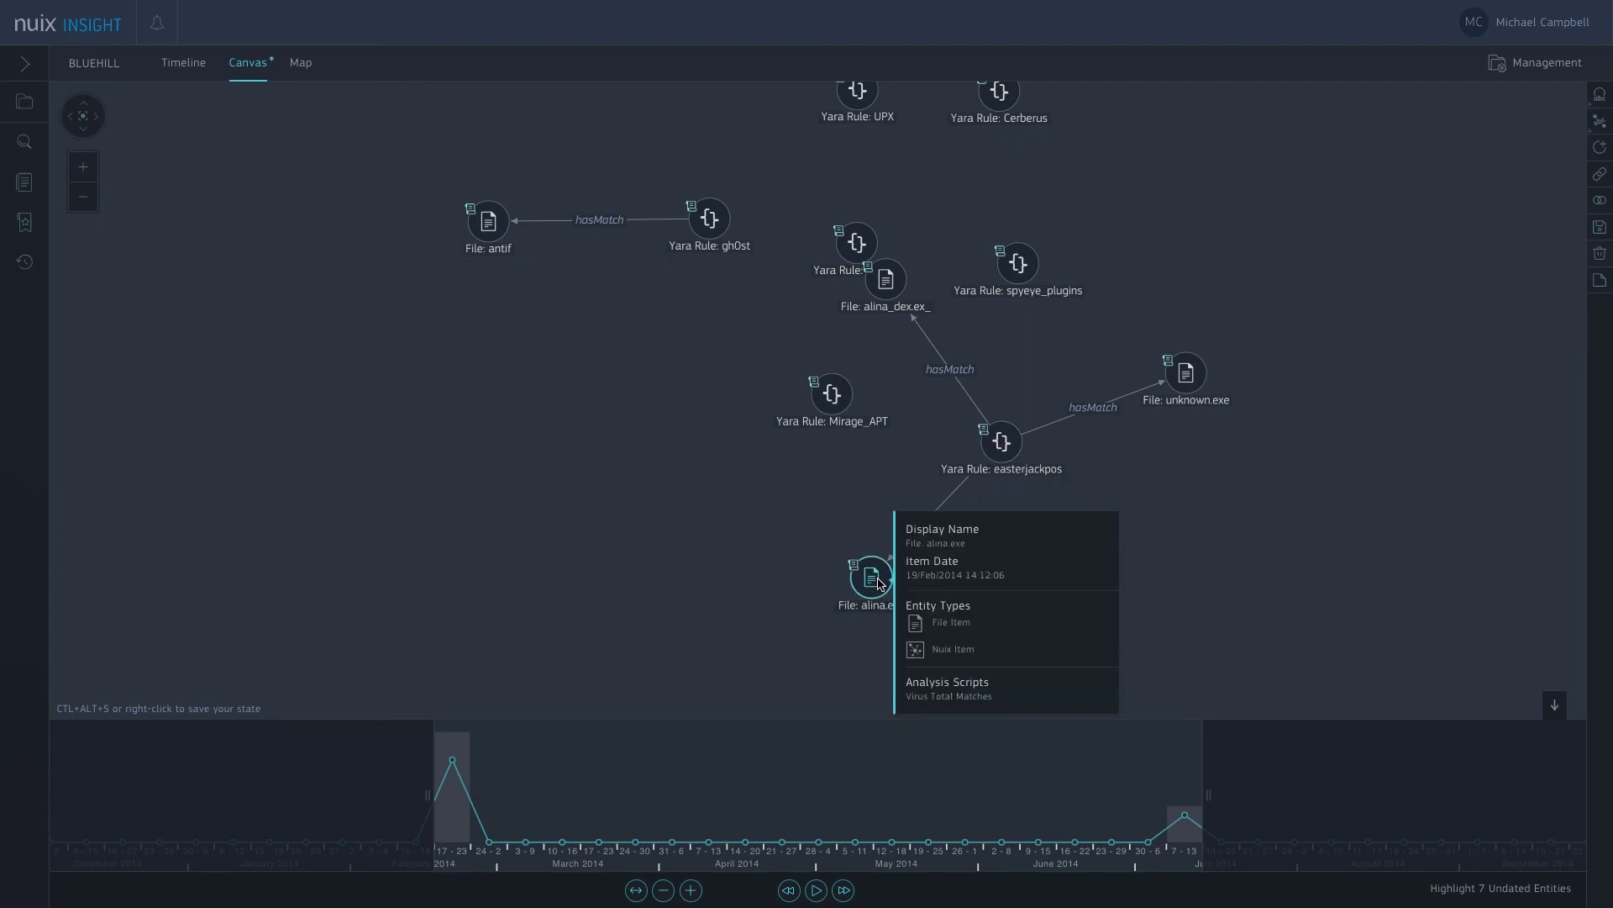
right_click(880, 583)
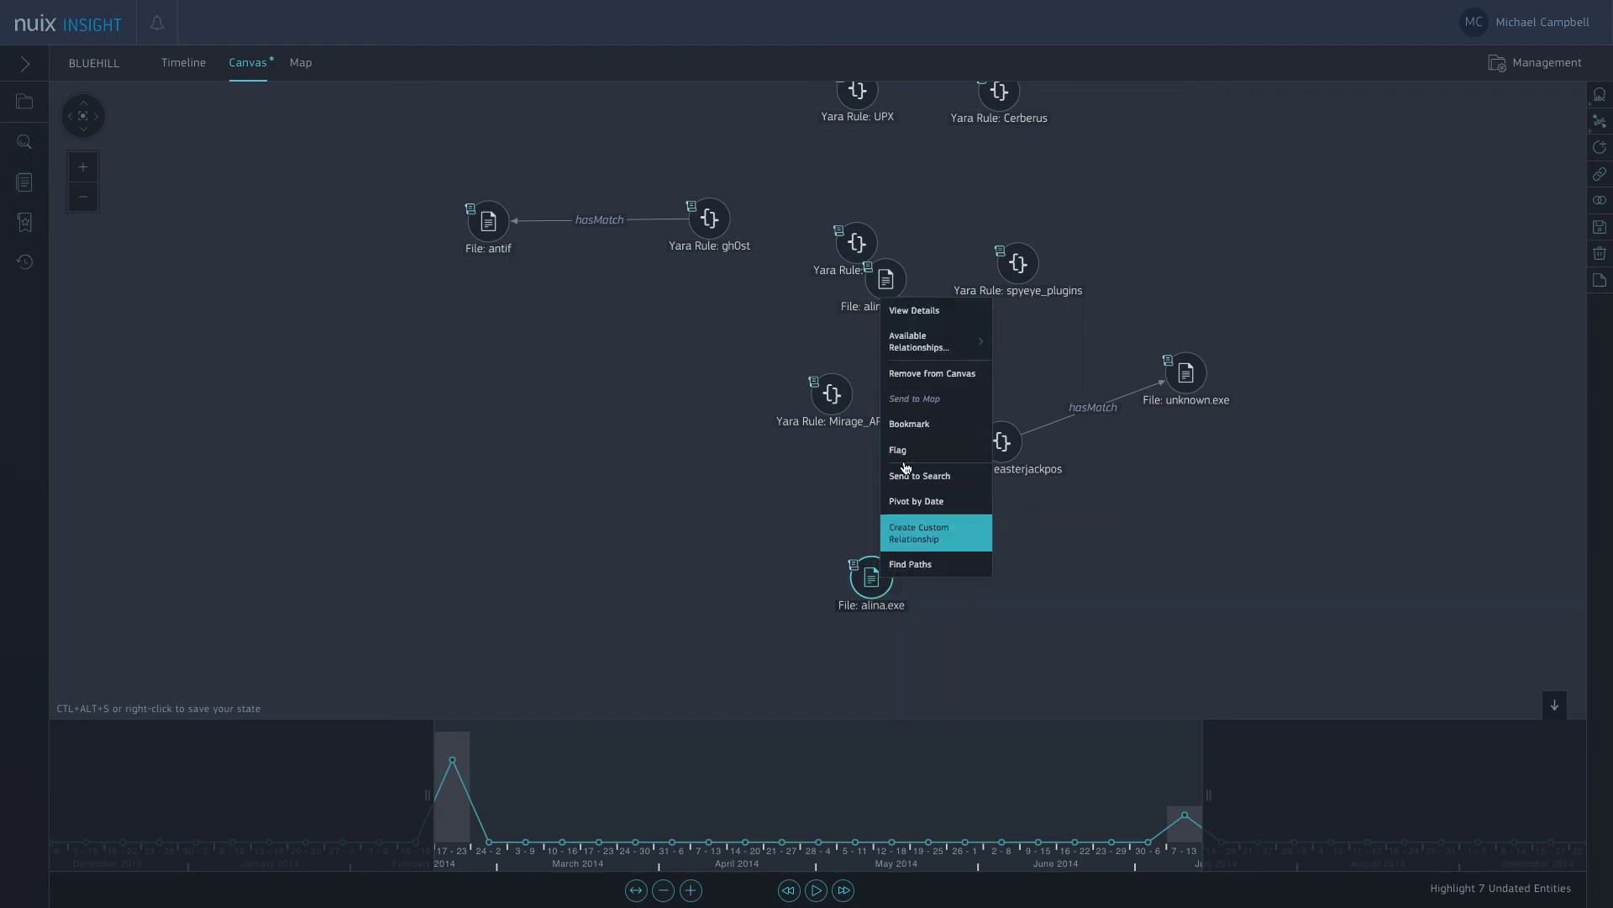
left_click(949, 314)
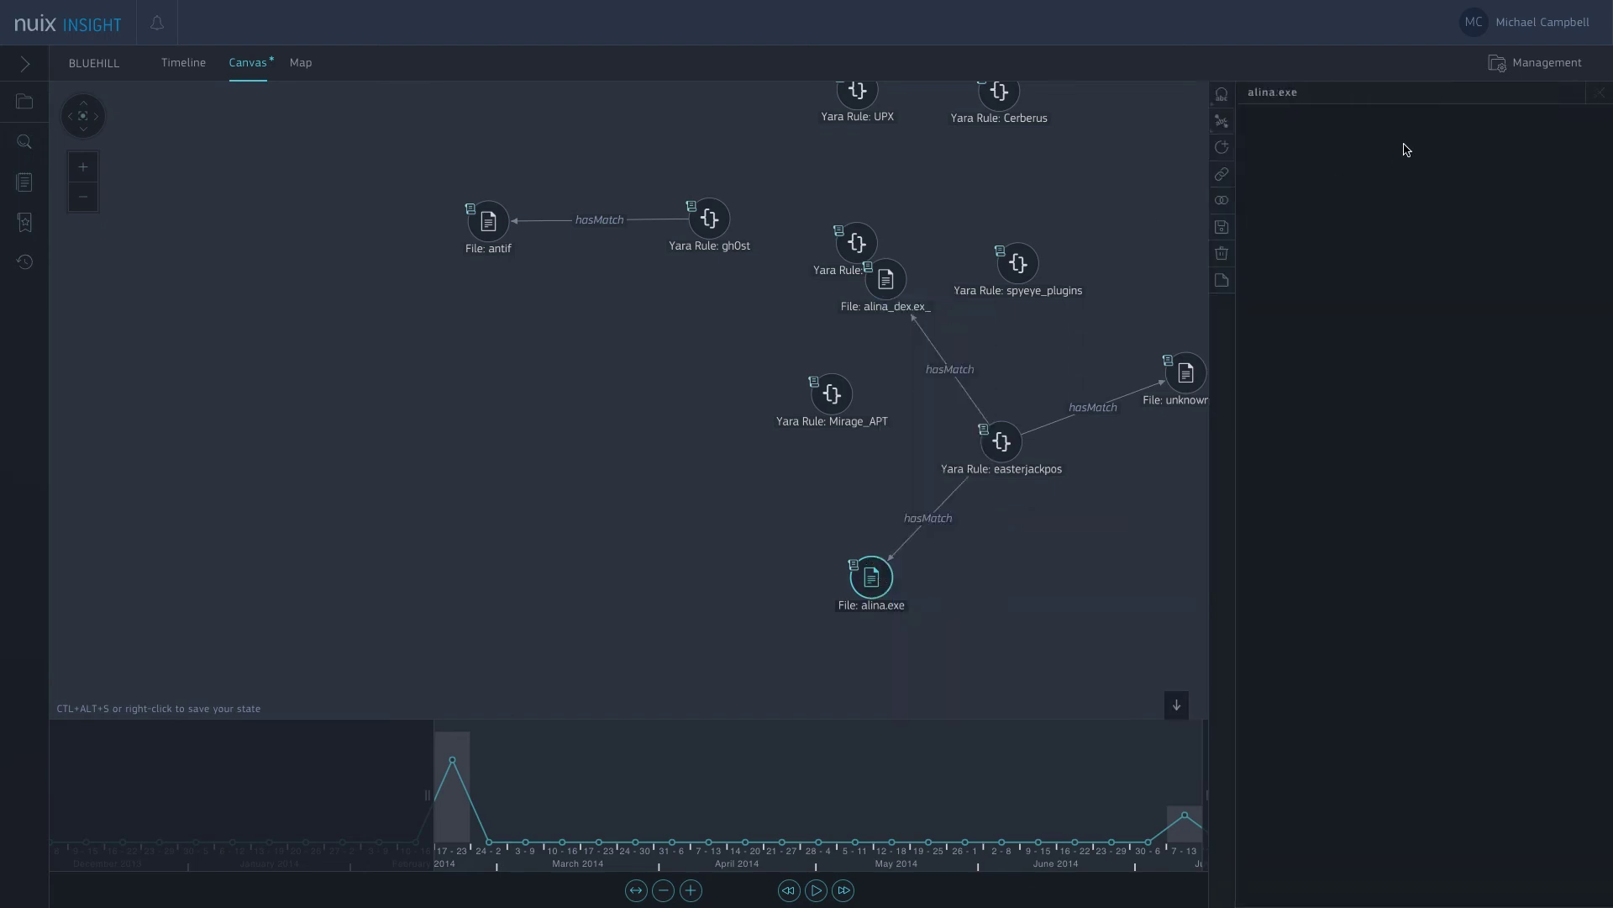
left_click(1602, 99)
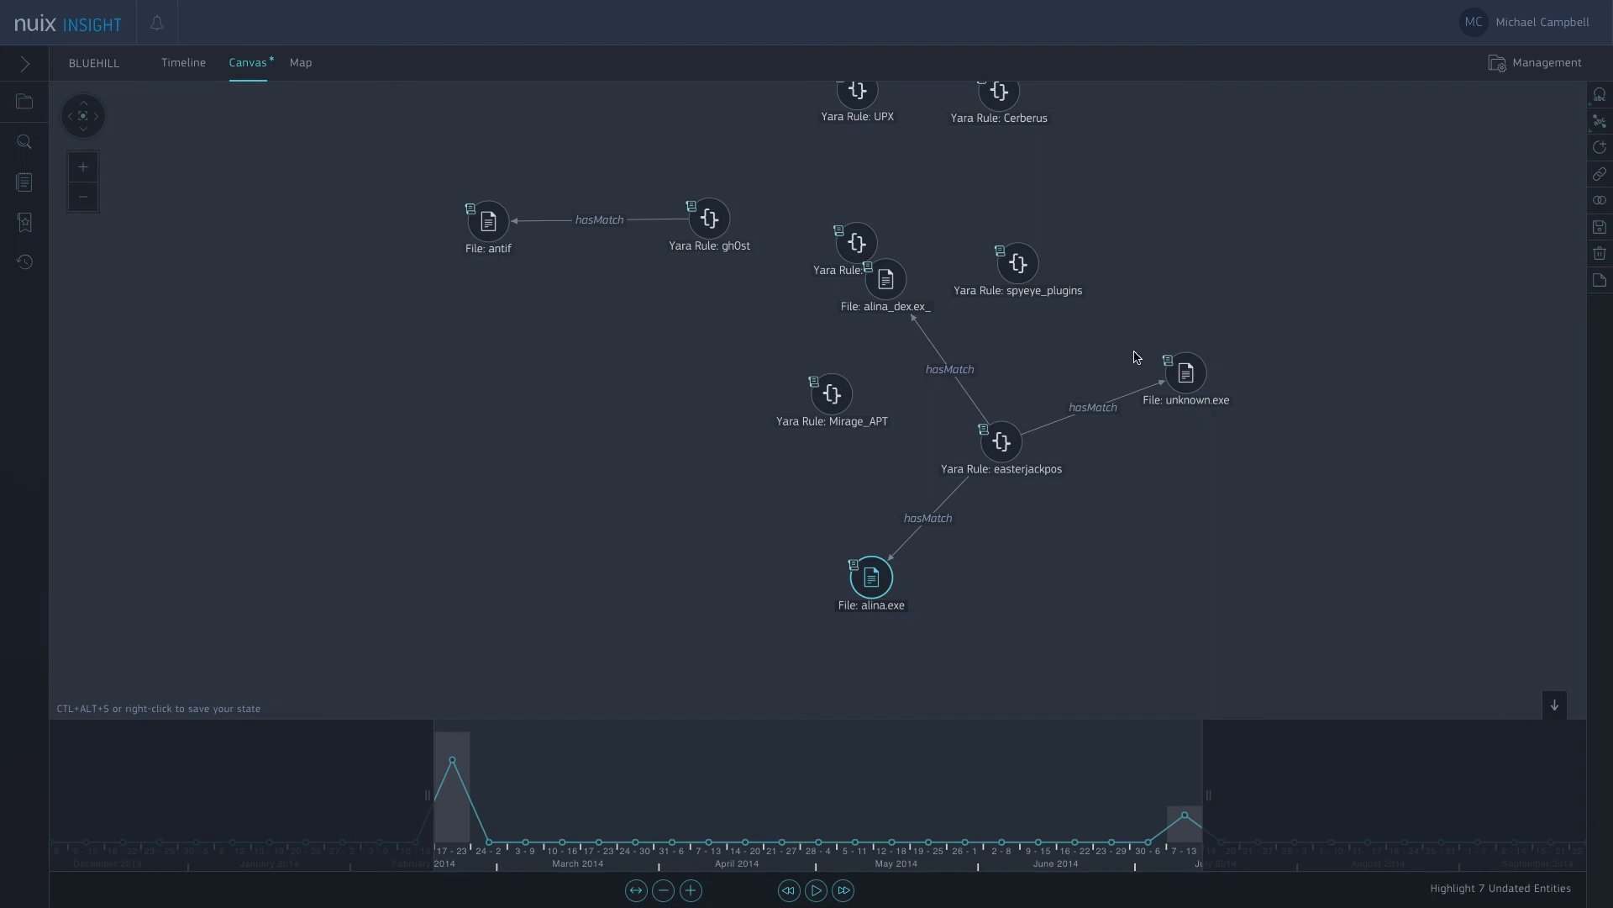
left_click_drag(901, 296, 1137, 631)
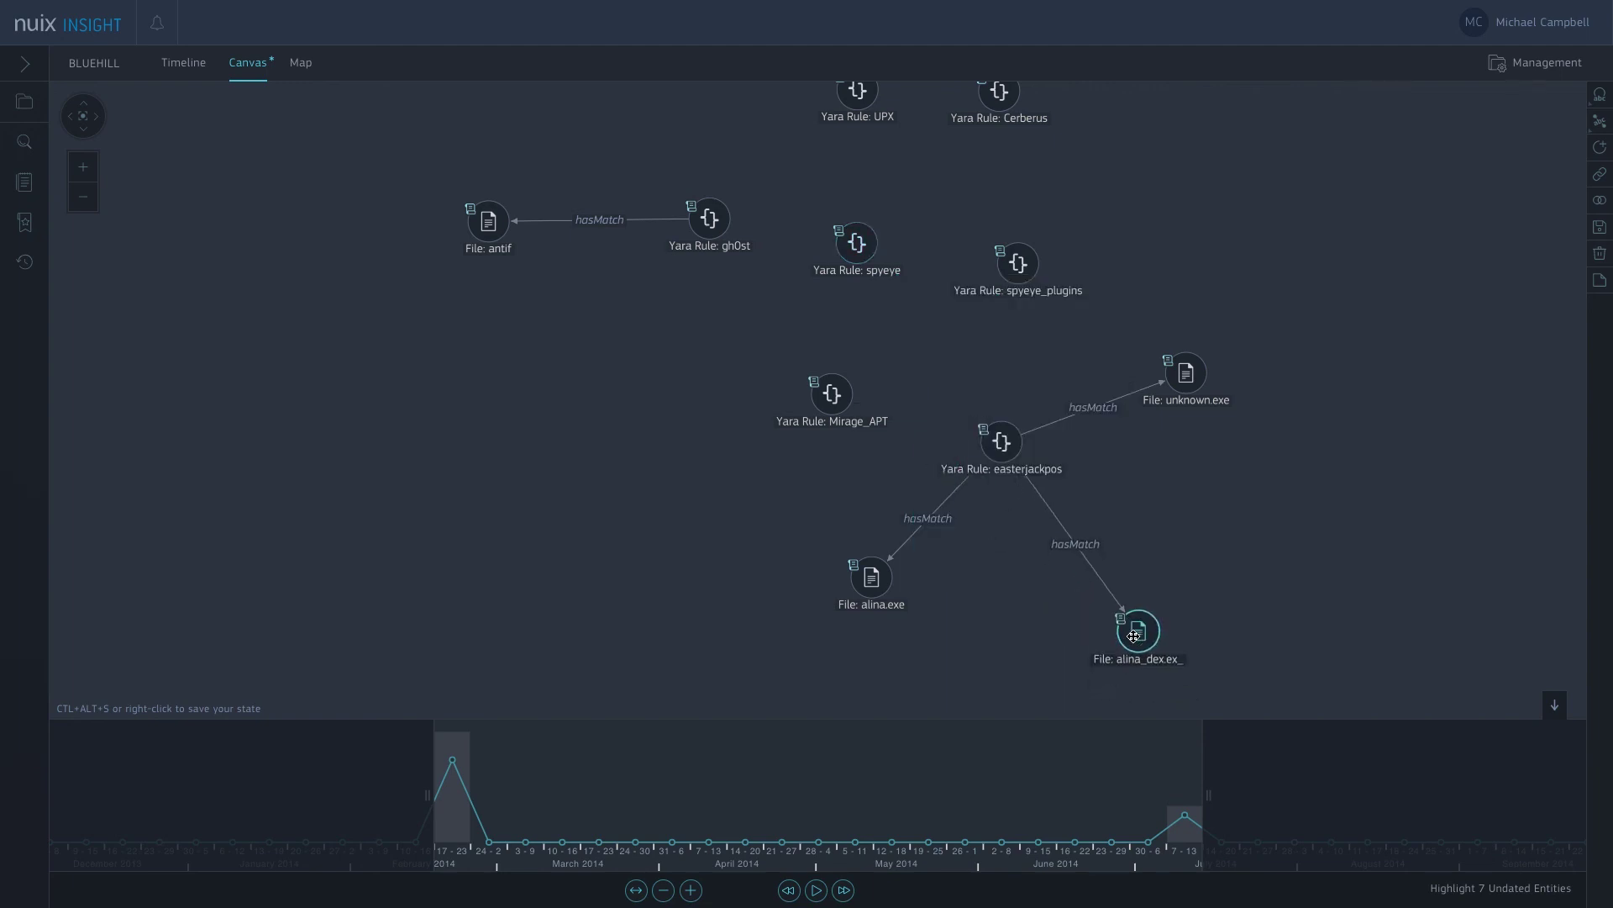
left_click(1170, 588)
left_click(185, 64)
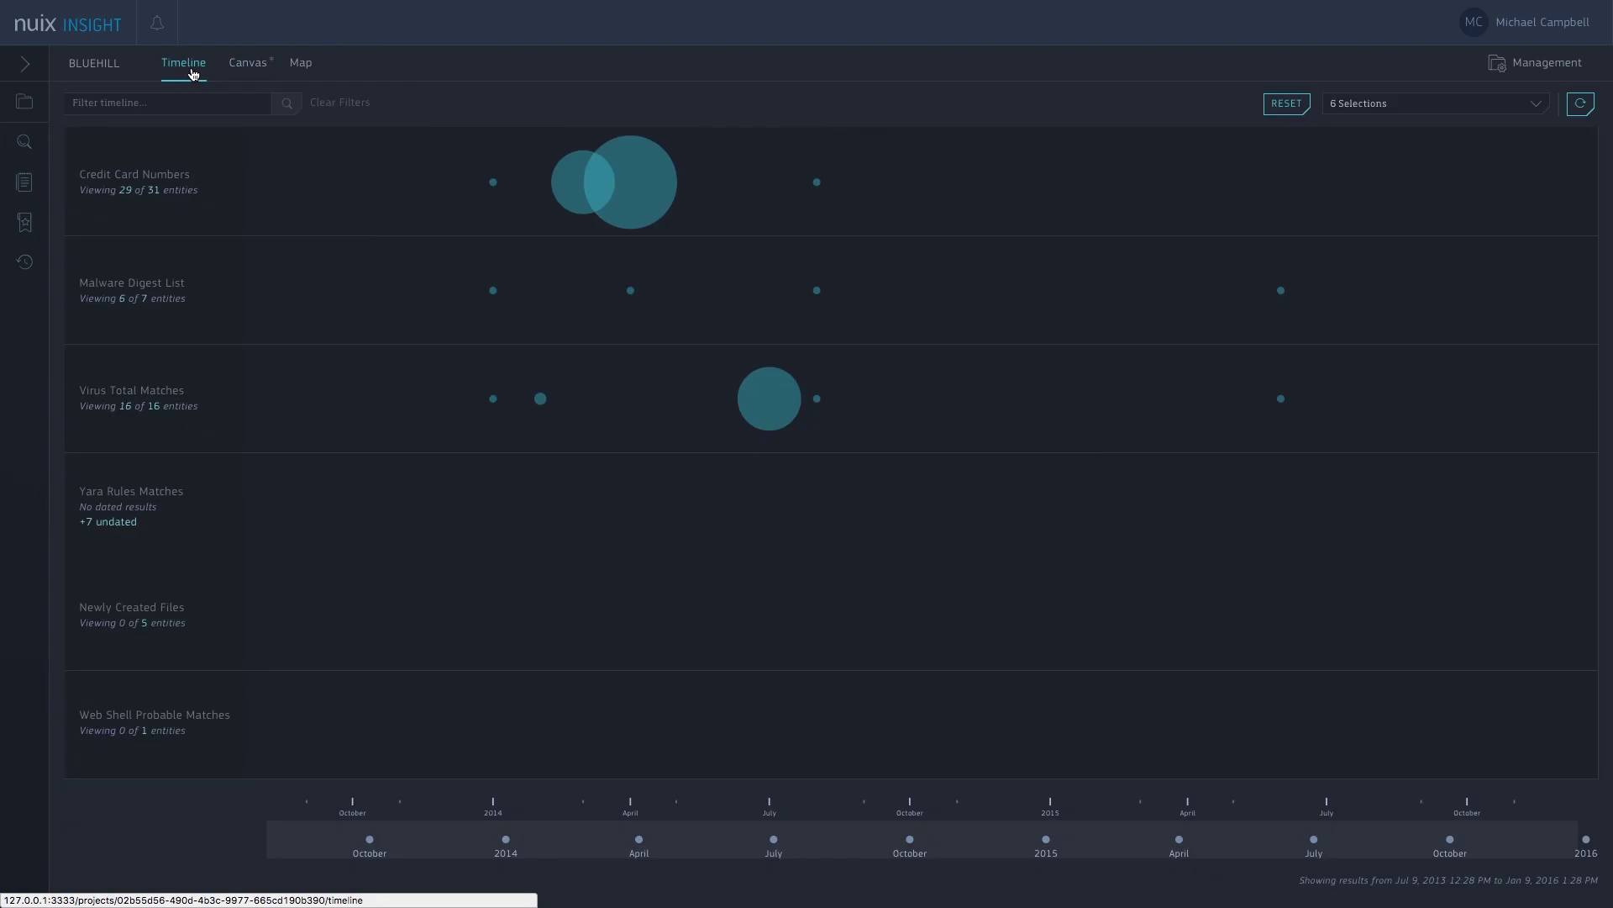